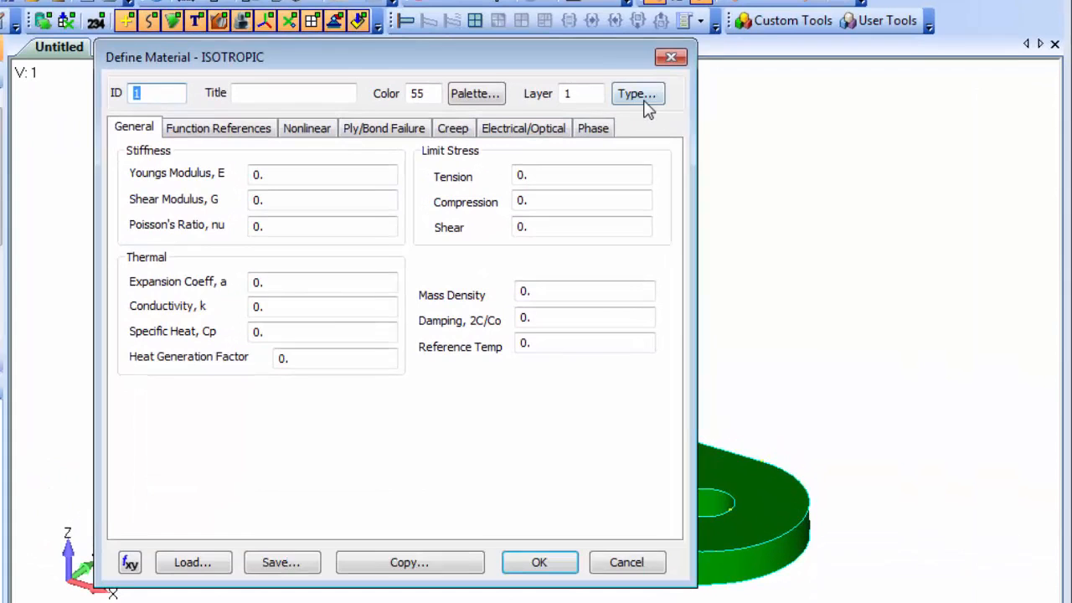
Define an isotropic material by loading Aluminum 2024 Annealed Wrought from the material library.
left_click_drag(970, 381, 834, 196)
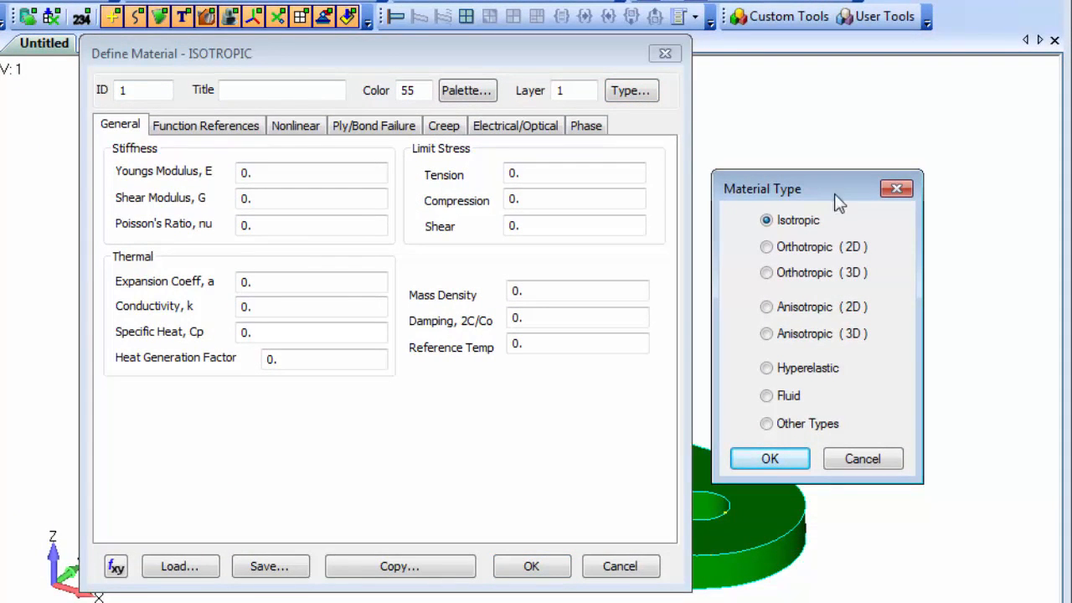
left_click(875, 459)
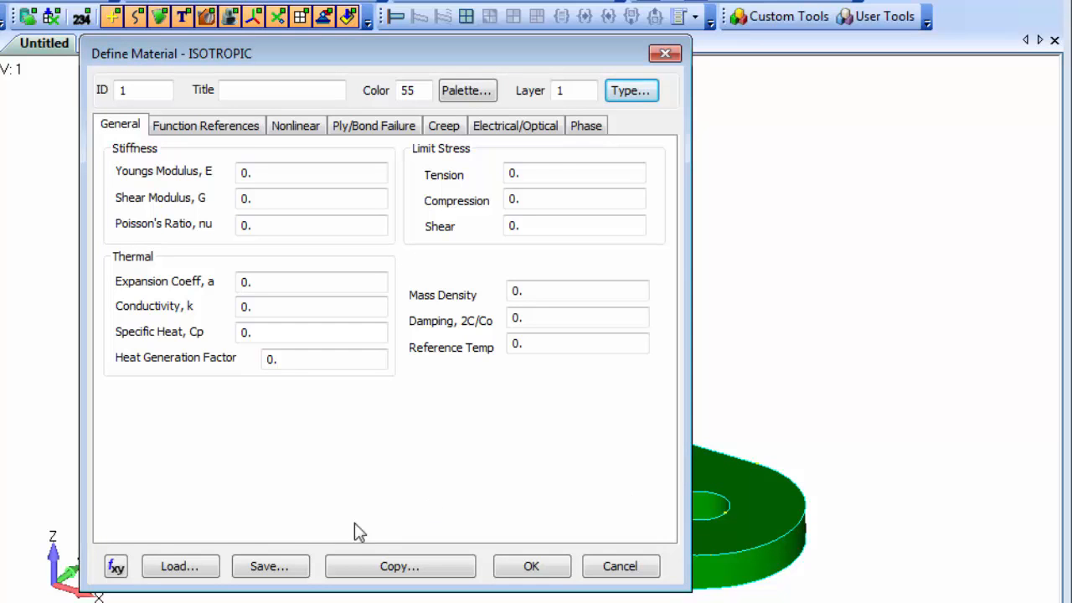
left_click(159, 568)
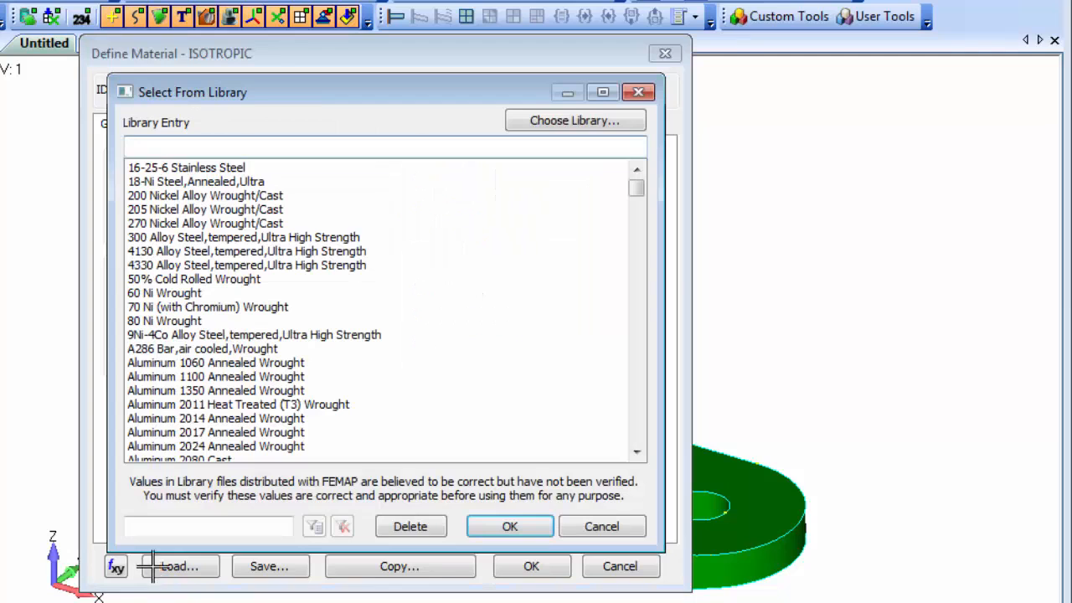
left_click(238, 447)
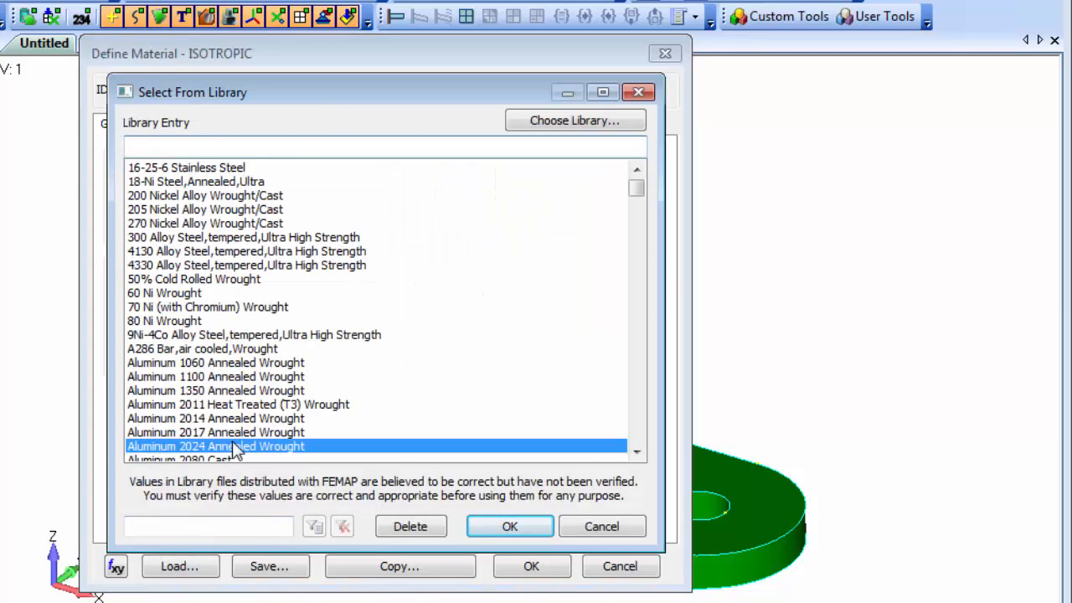
left_click(518, 525)
left_click(531, 566)
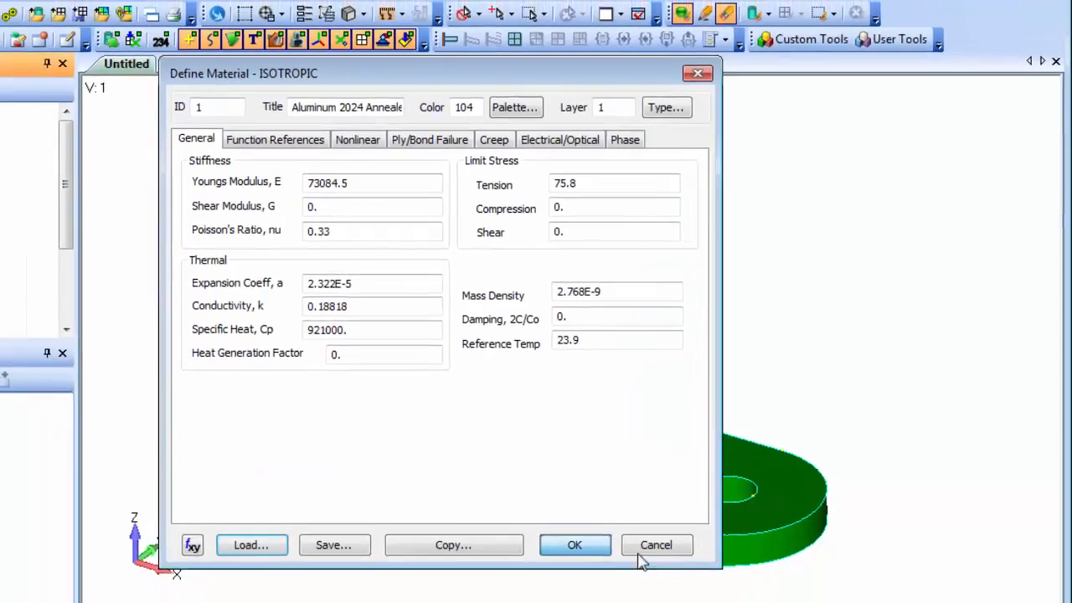
left_click(620, 566)
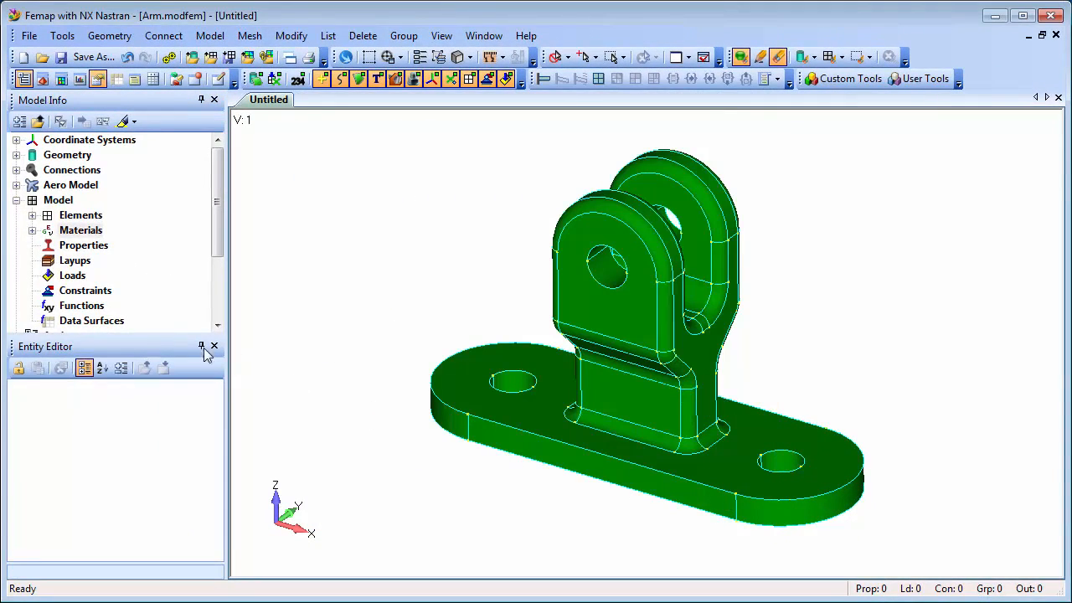
Examine the aluminum material's general settings and material values in the Entity Editor.
left_click(32, 230)
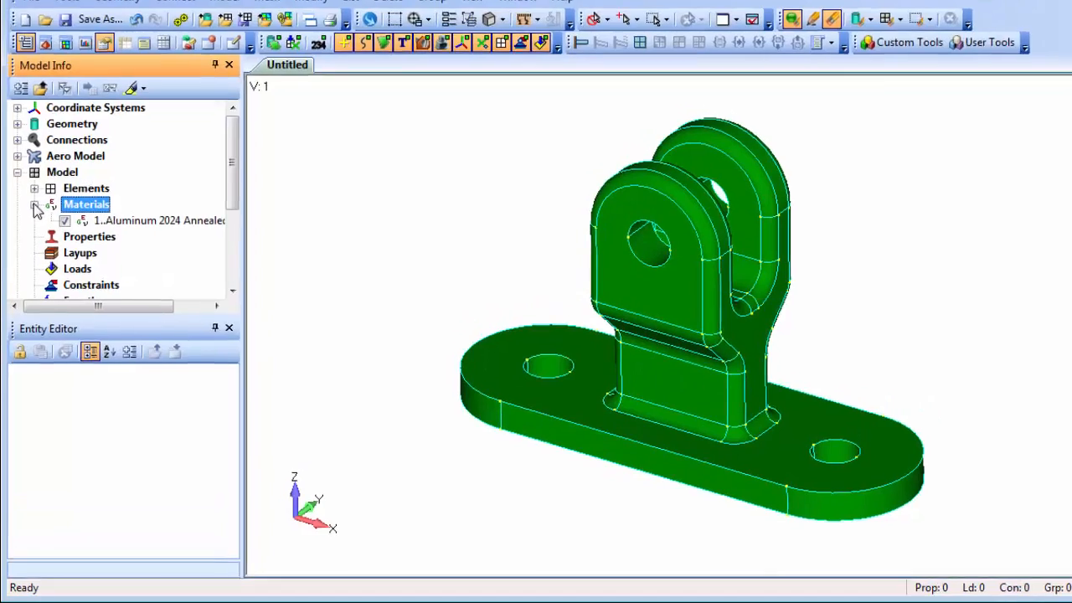
left_click(137, 190)
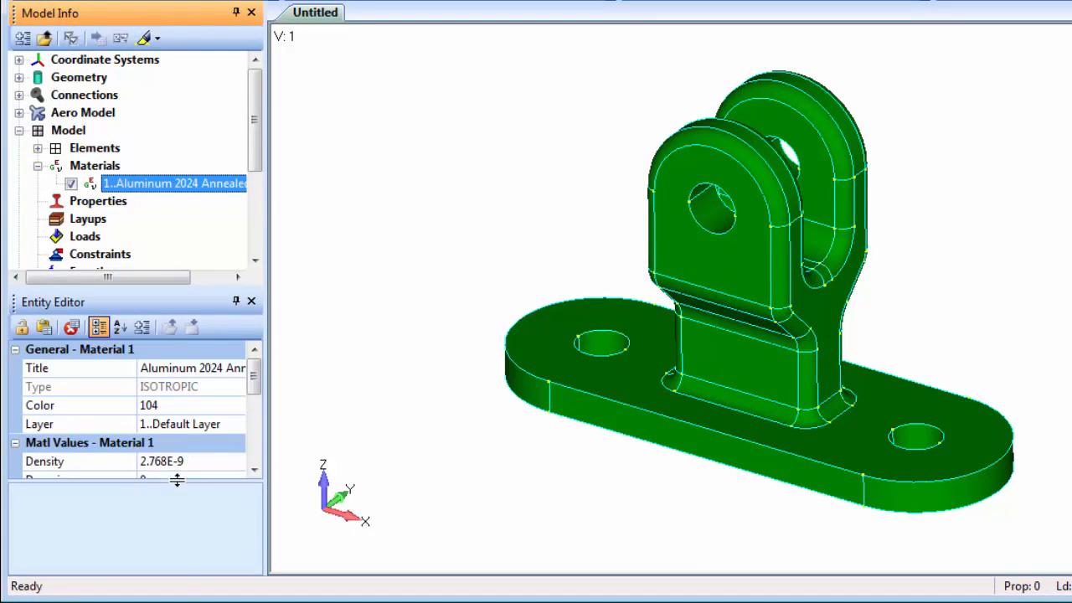
left_click_drag(177, 478, 177, 589)
mouse_move(258, 419)
left_mouse_down()
mouse_move(259, 501)
mouse_move(259, 413)
left_mouse_up()
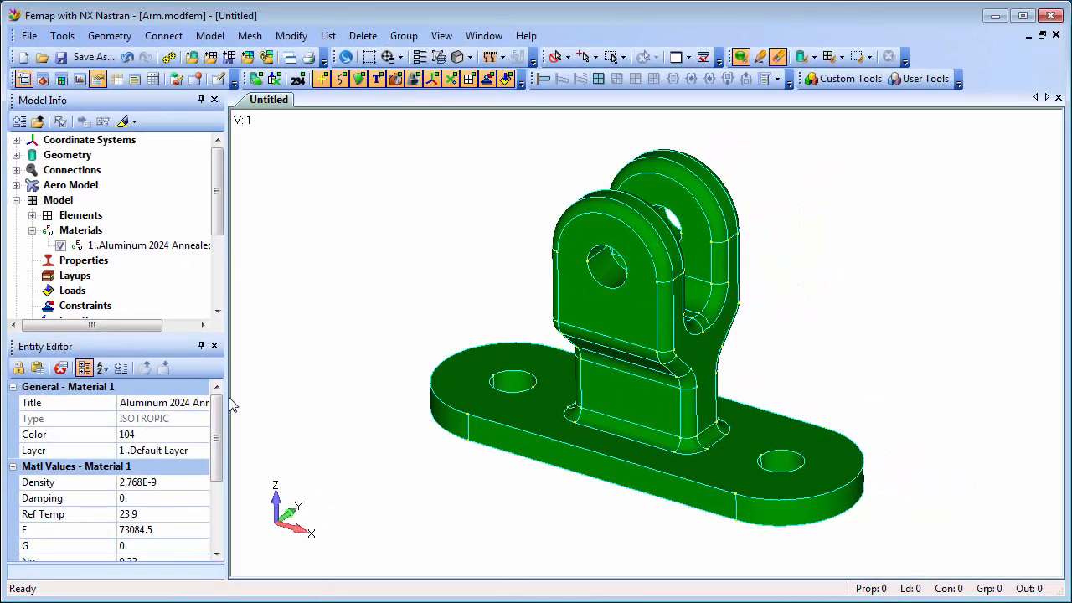
Start a new property and set its element type to Solid.
right_click(87, 263)
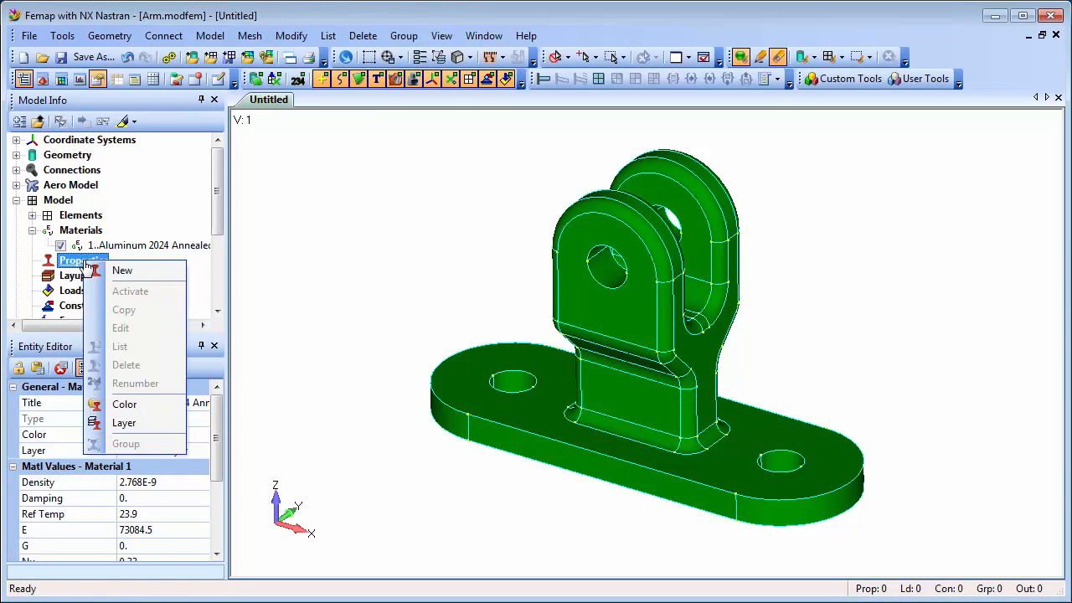
left_click(148, 270)
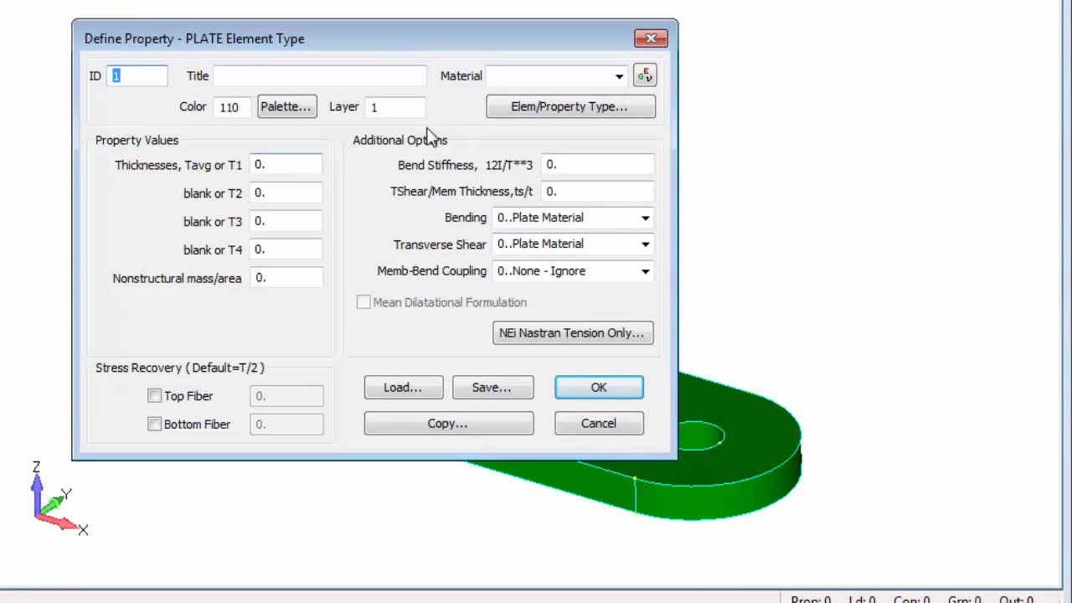
left_click(563, 113)
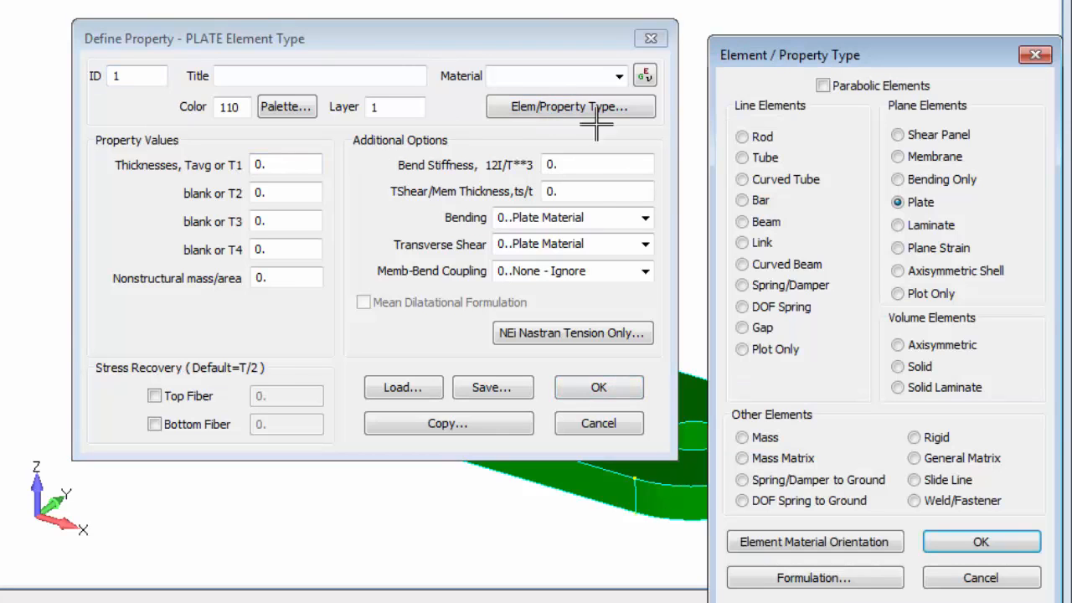
left_click(899, 370)
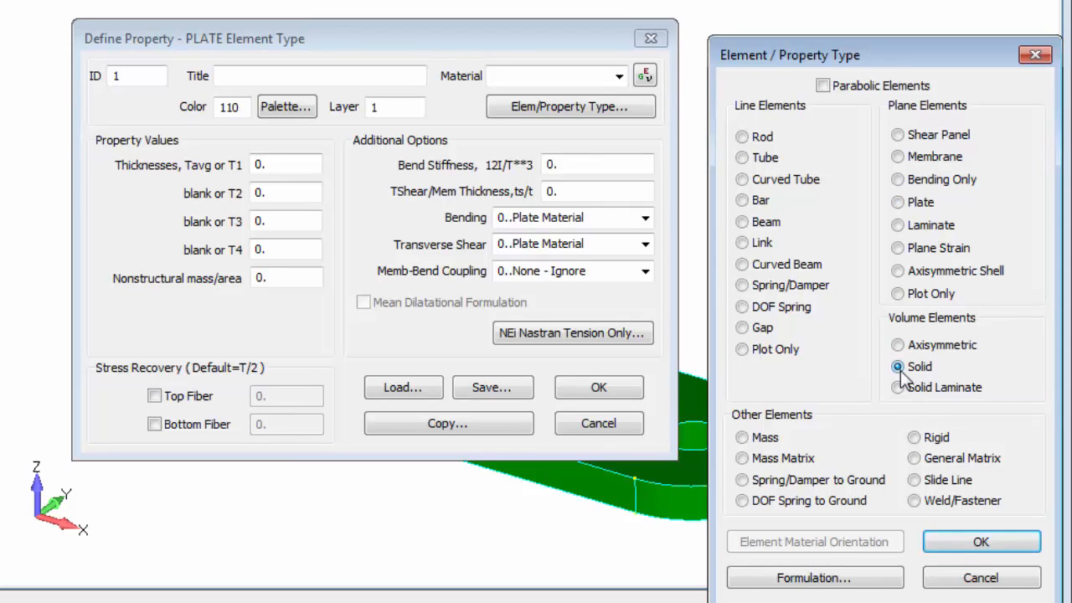
left_click(981, 543)
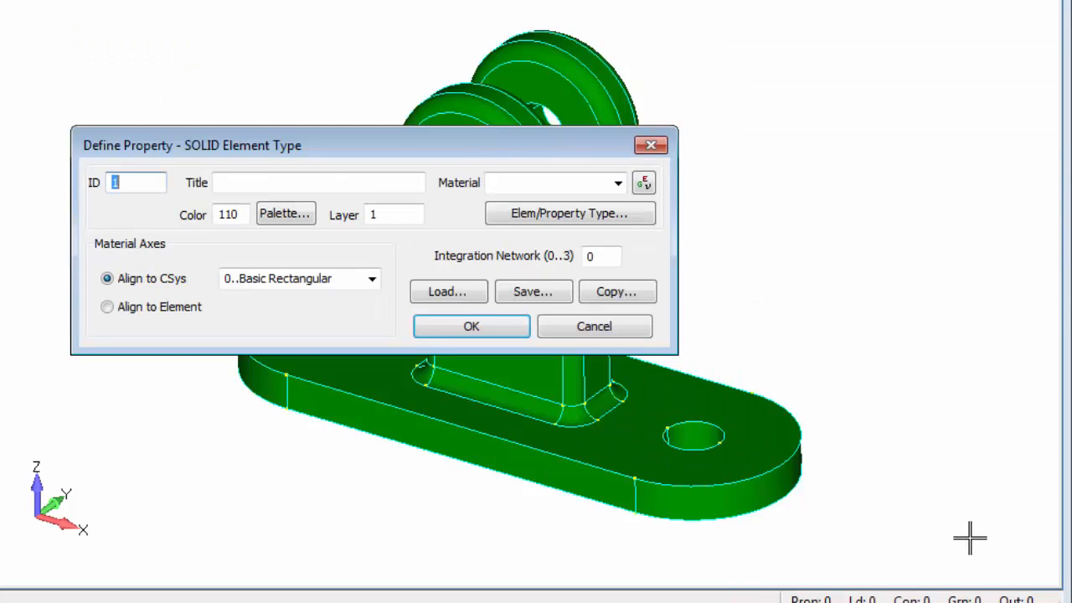
Assign the Aluminum 2024 material to the solid property, title it "Al 2024 Solid", and save it.
left_click(621, 185)
left_click(610, 203)
left_click(279, 183)
type("Al 2024 Solid")
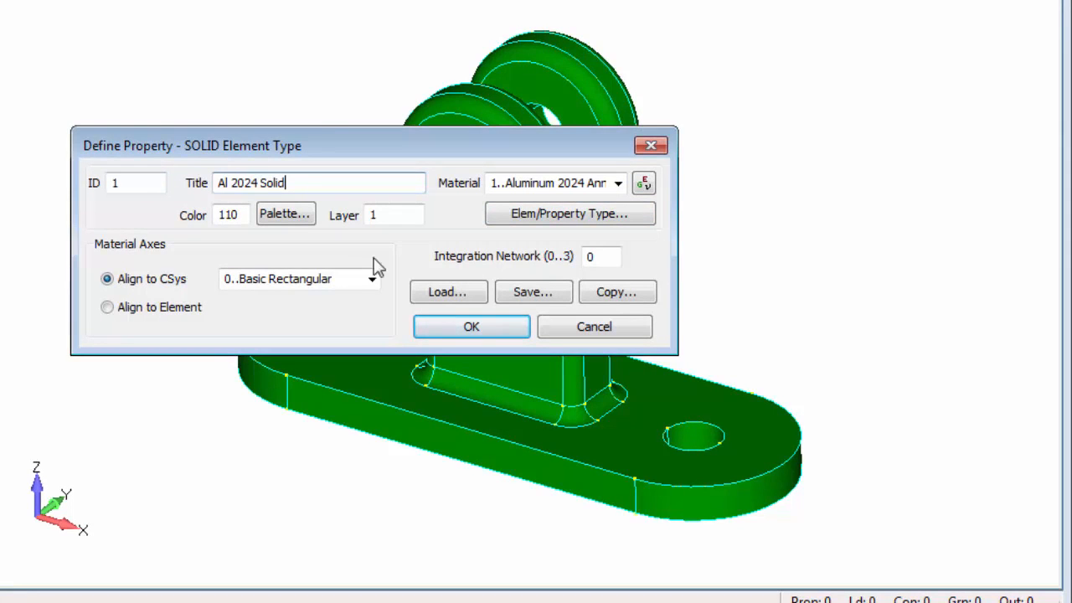
left_click(473, 326)
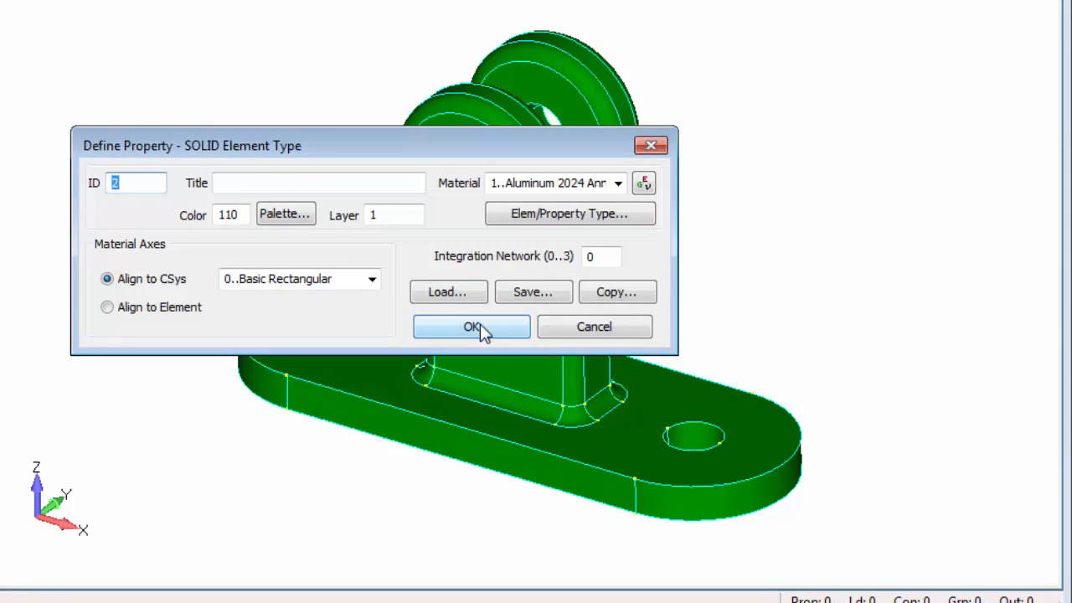
left_click(596, 326)
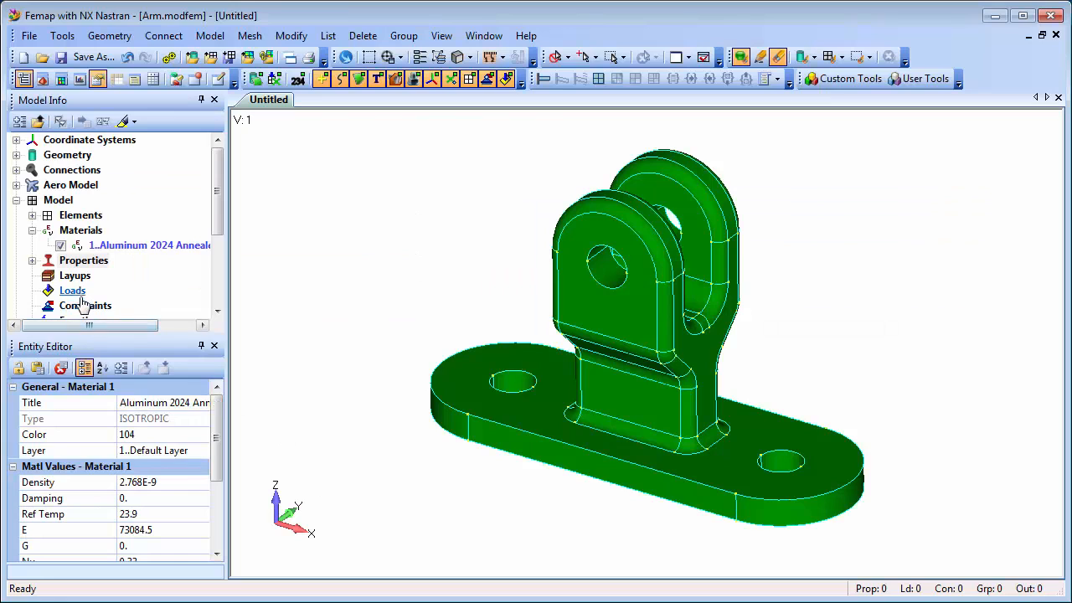
Create a standard load set titled "Bearing Load".
right_click(75, 299)
left_click(125, 305)
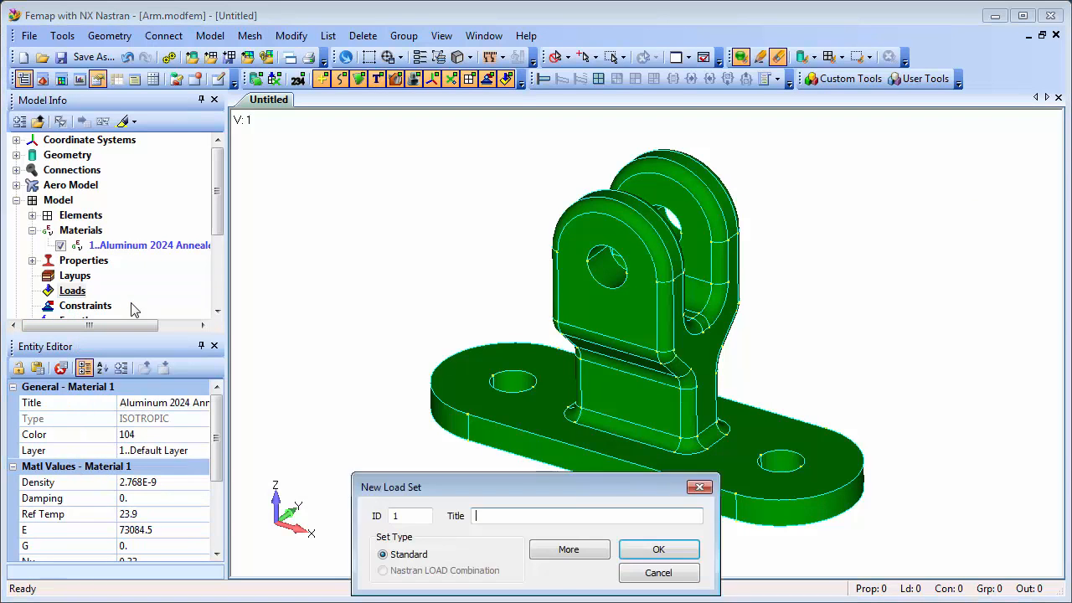
left_click(505, 516)
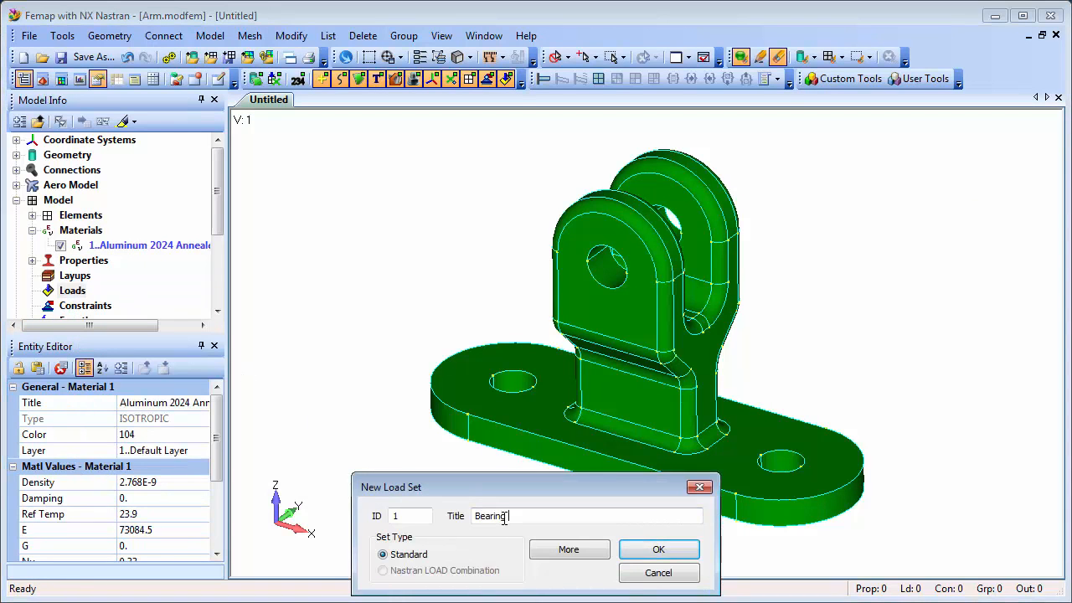
left_click(656, 550)
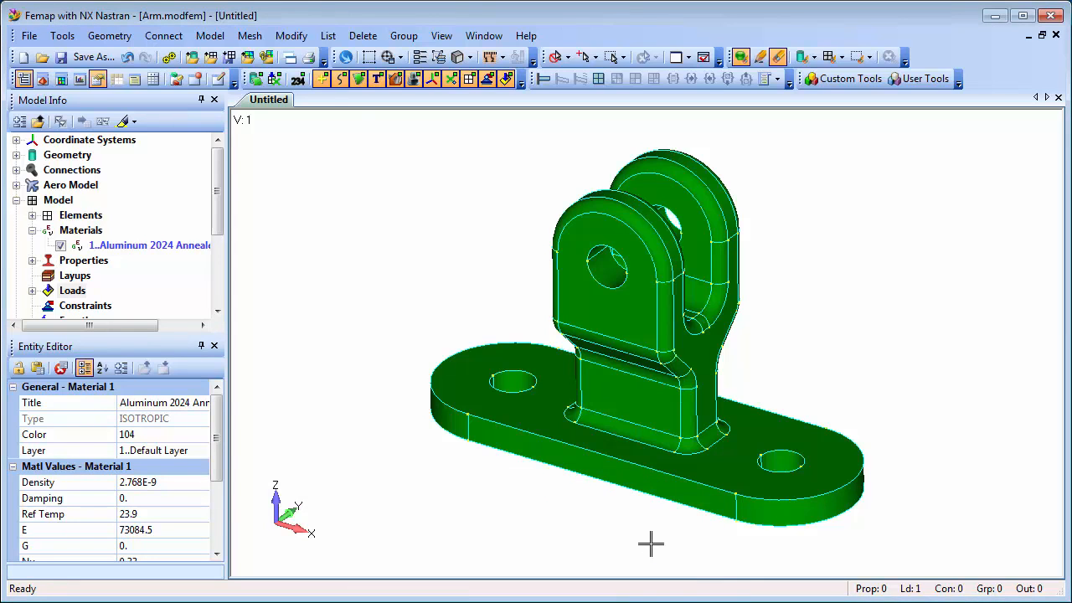
Start a surface load in the Bearing Load set on the four inner surfaces of the two upper lug holes.
left_click(33, 290)
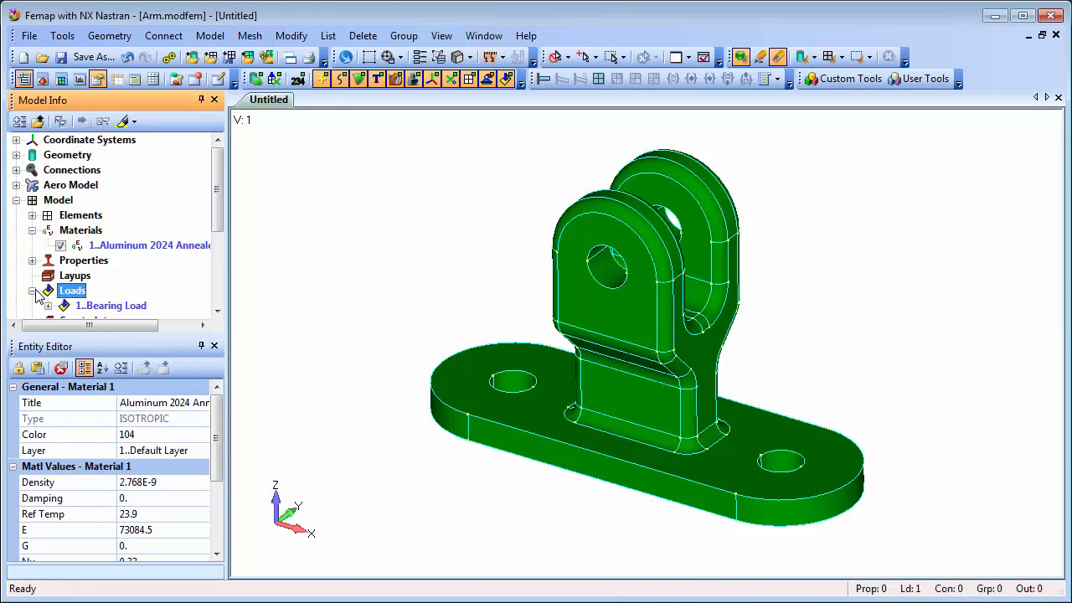
left_click(48, 306)
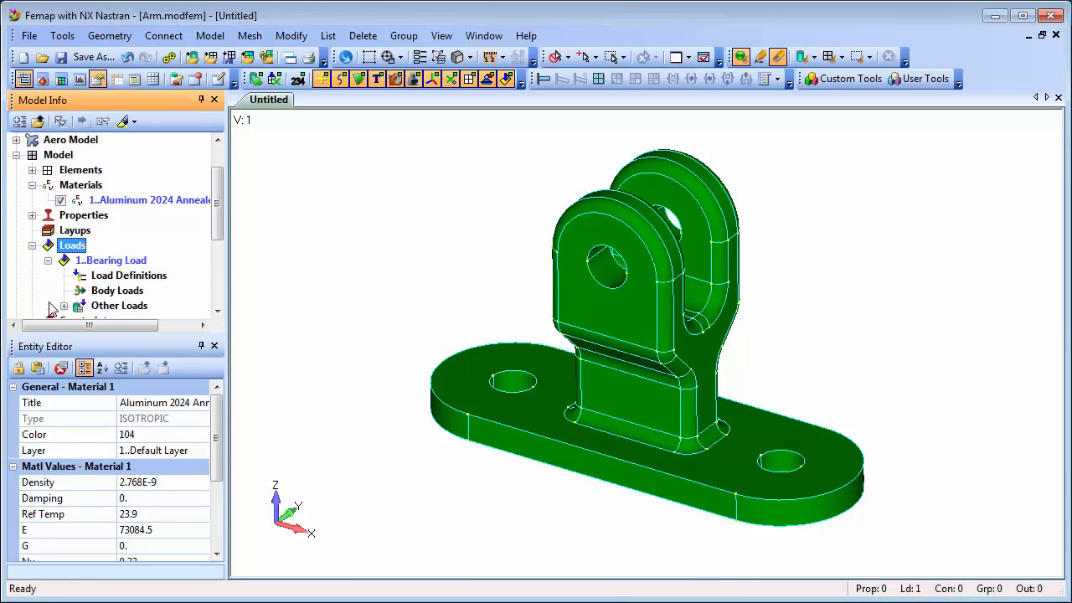
right_click(139, 281)
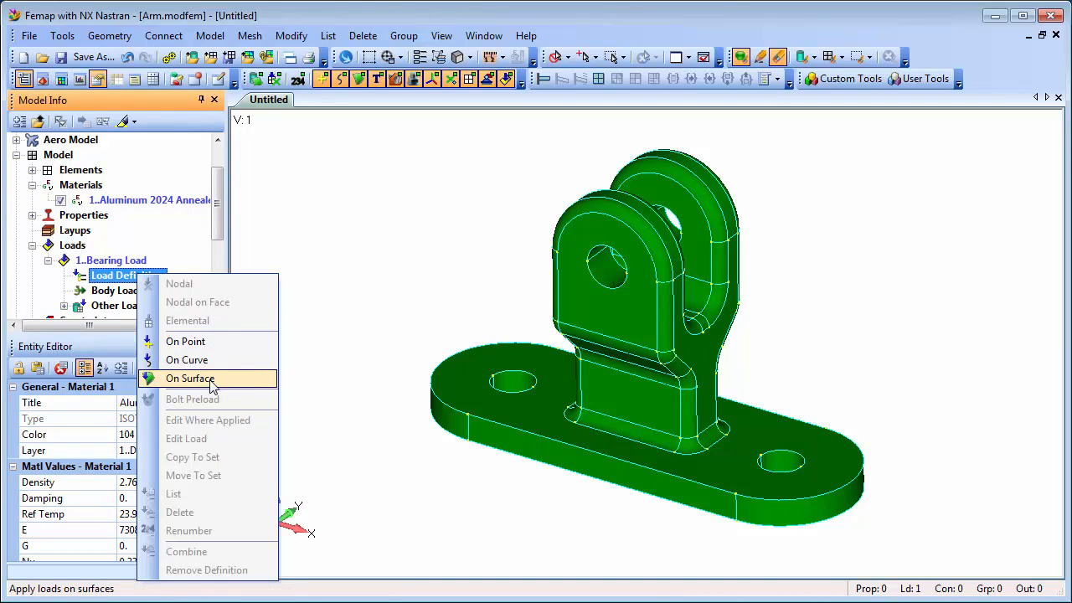
left_click(211, 378)
left_click(610, 261)
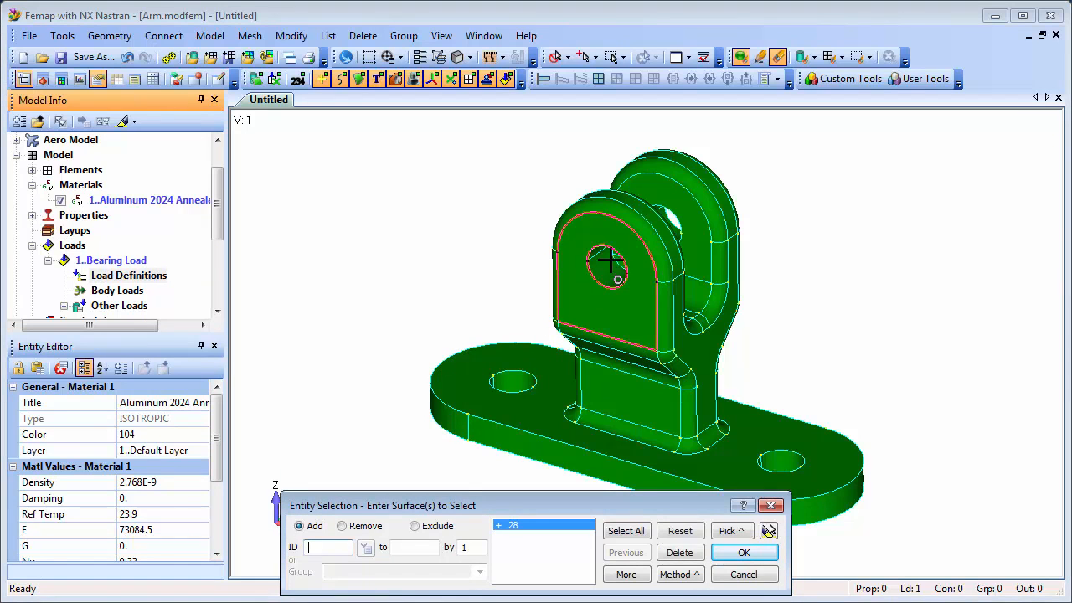
left_click(638, 243)
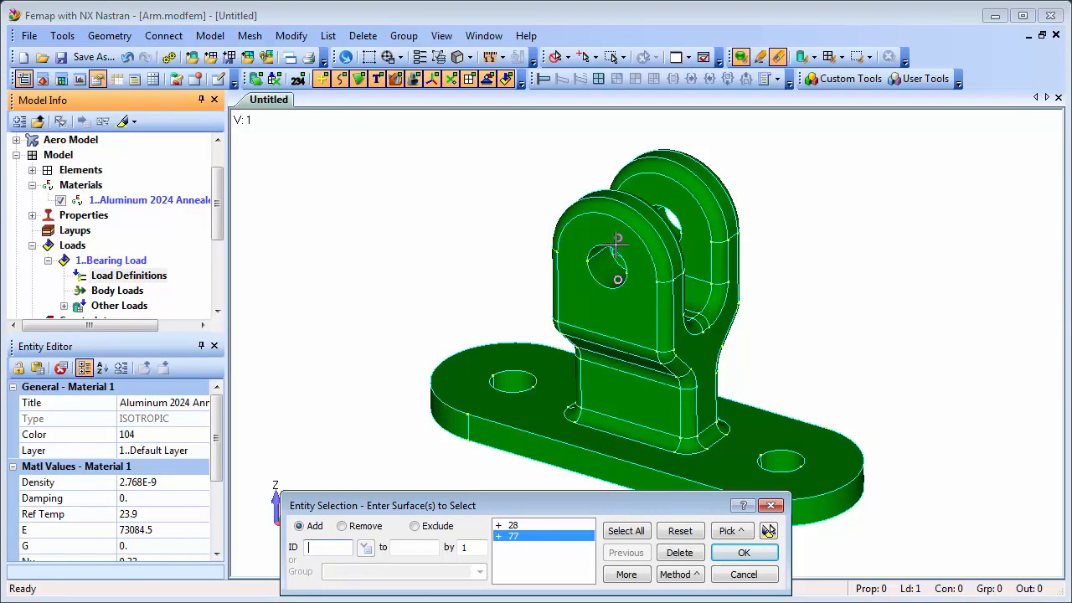
left_click(662, 203)
left_click(670, 240)
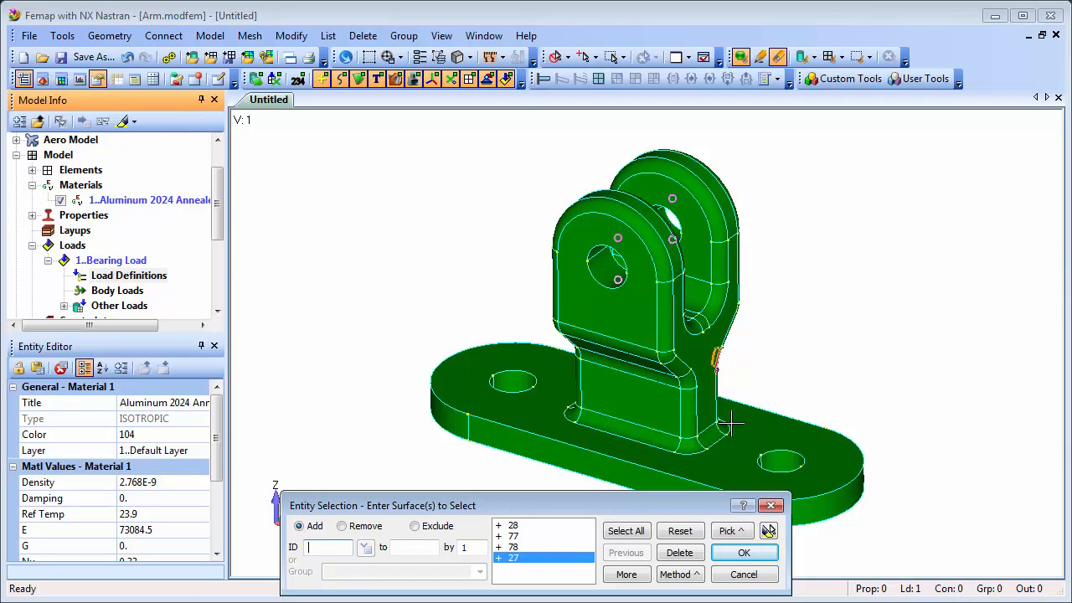
left_click(768, 531)
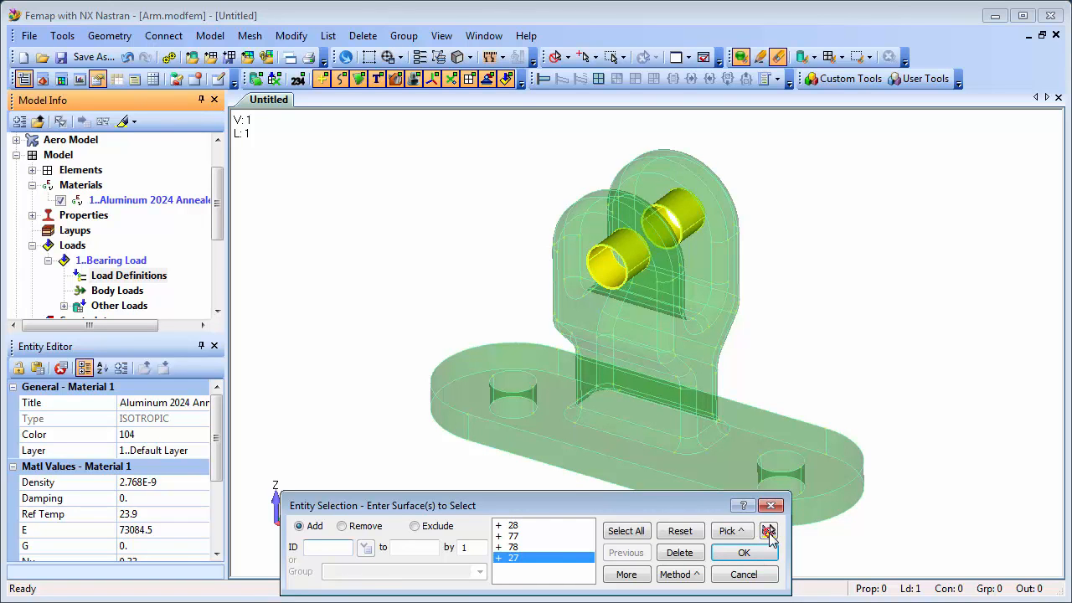
left_click(742, 553)
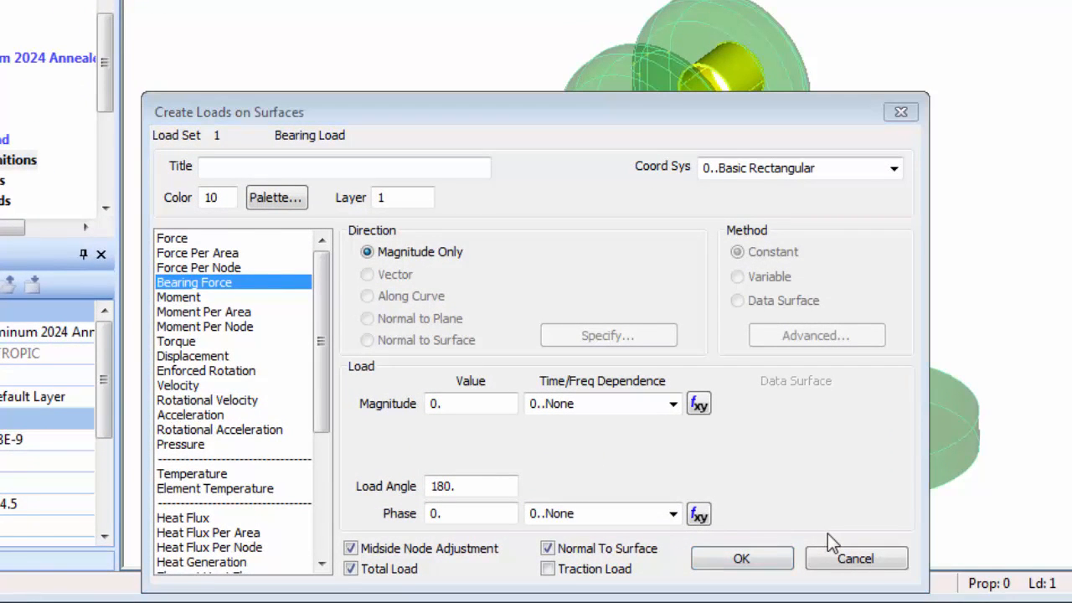
Define a Bearing Force titled "500 N Bearing Load" with magnitude 500 and Normal To Surface turned off.
left_click(189, 283)
left_click(229, 171)
type("500 N Bearing Load")
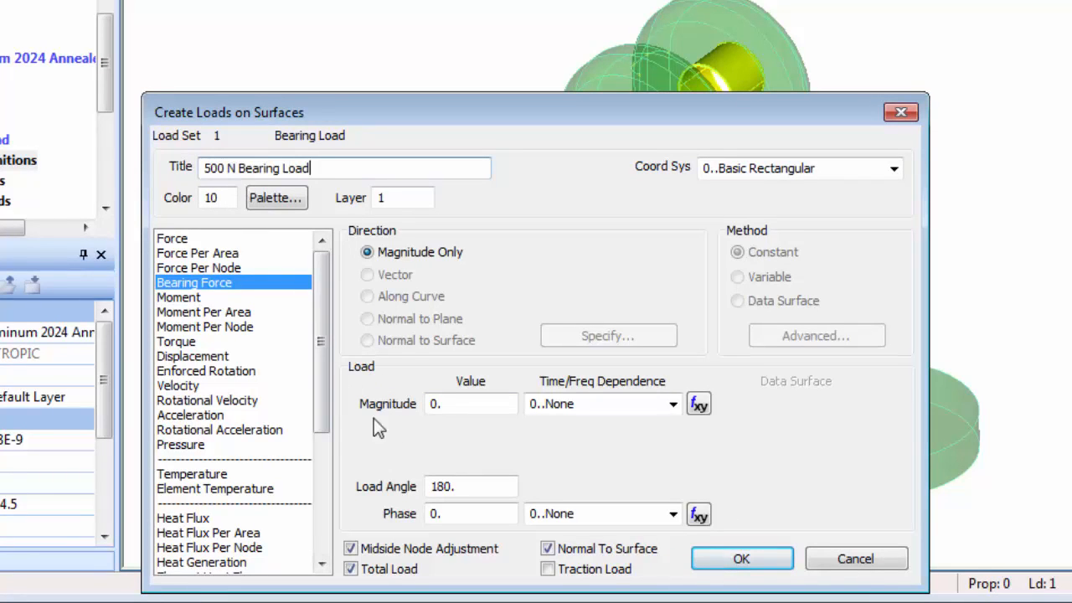
left_click(435, 403)
left_click(431, 404)
type("50")
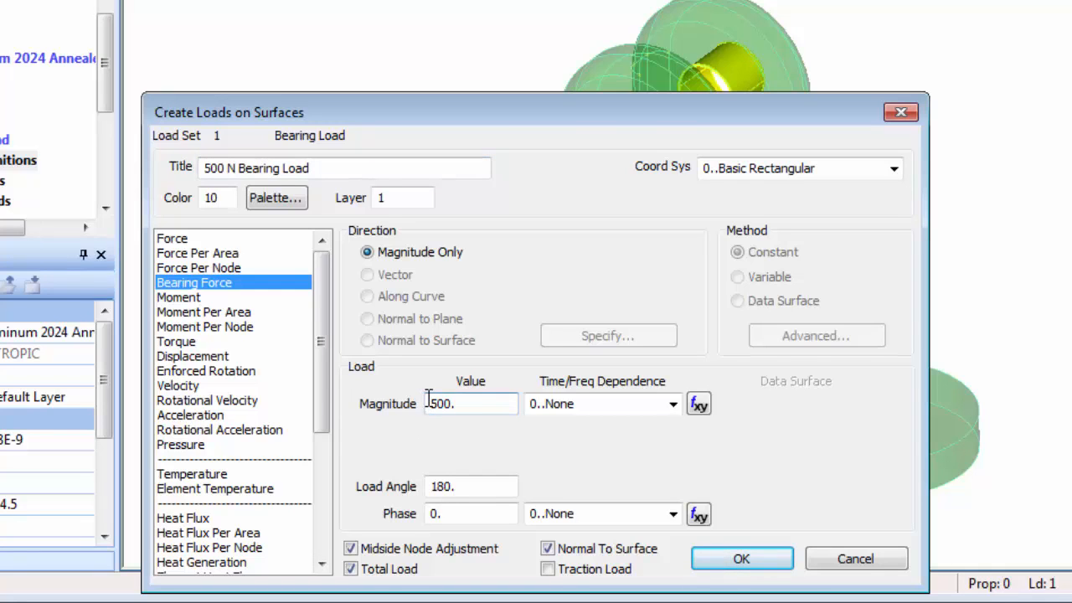
left_click(549, 549)
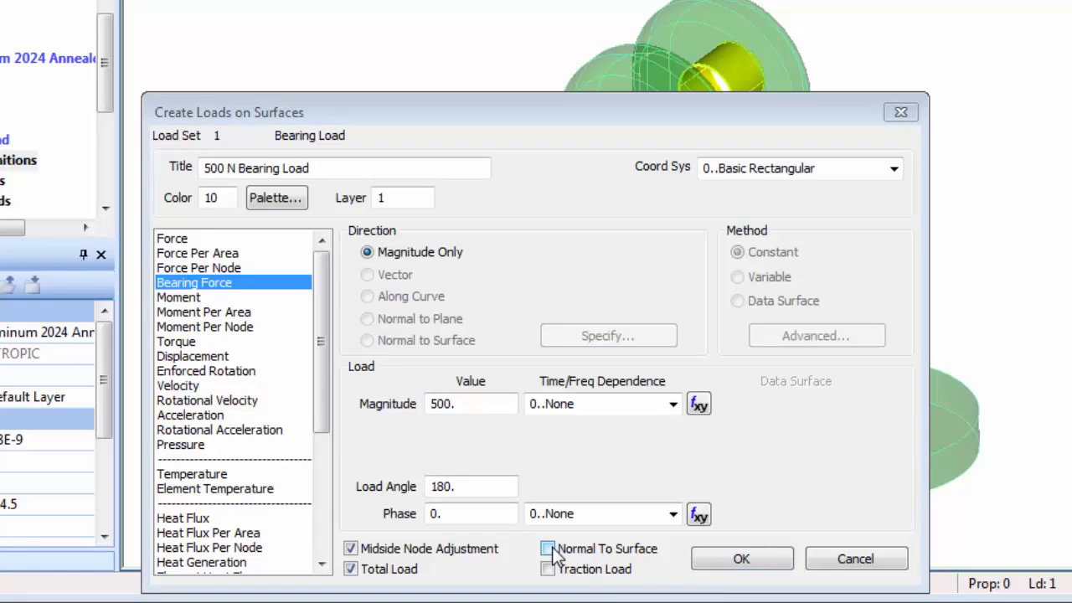
left_click(742, 559)
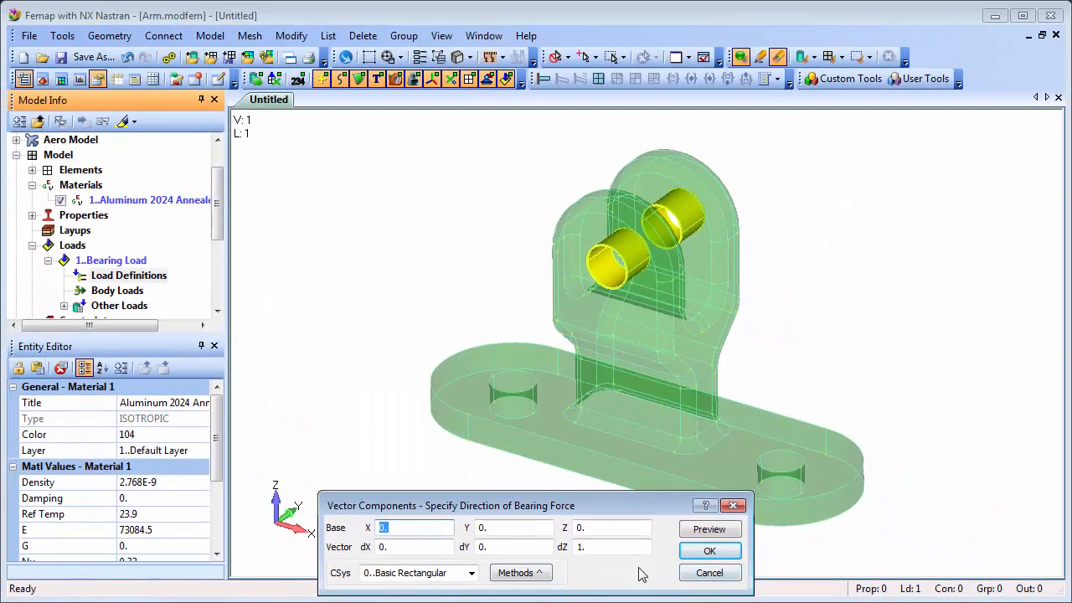
Define the bearing force direction by the Components method, placing the vector's base on the front lug hole.
left_click(540, 574)
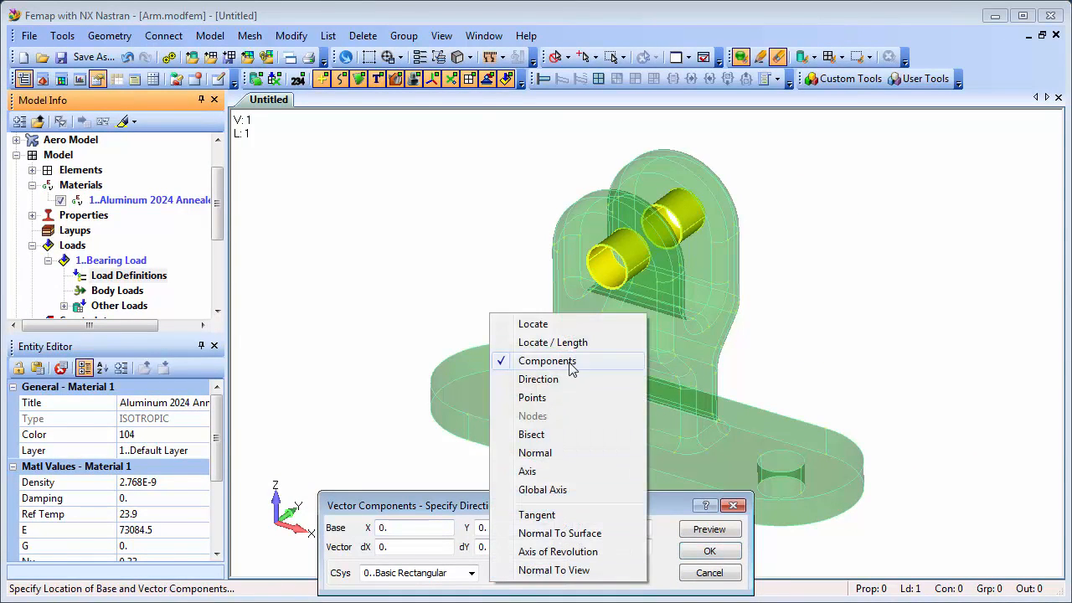
left_click(573, 364)
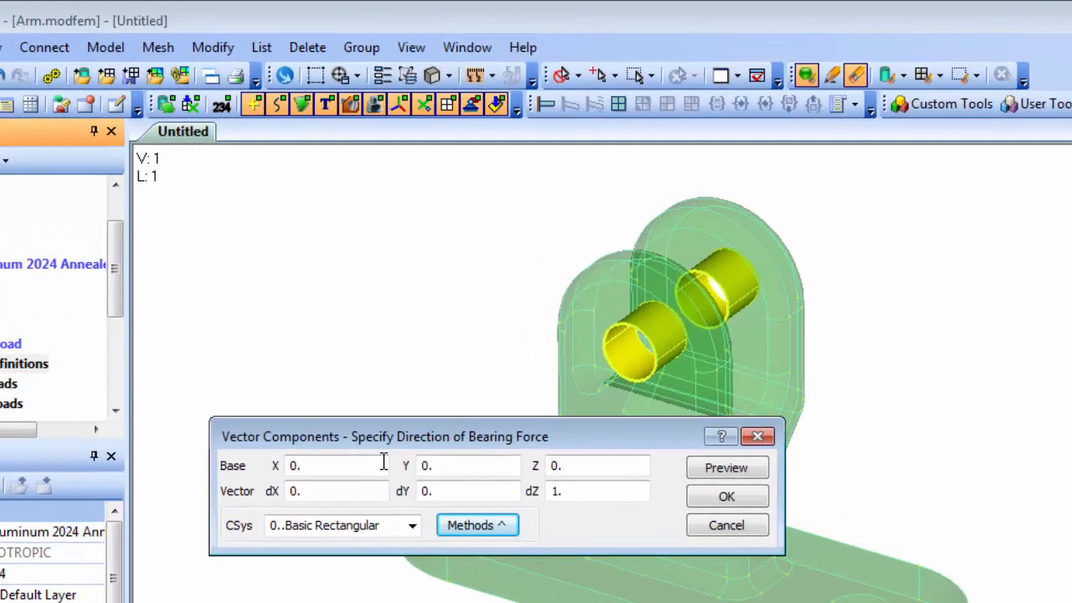
left_click(390, 435)
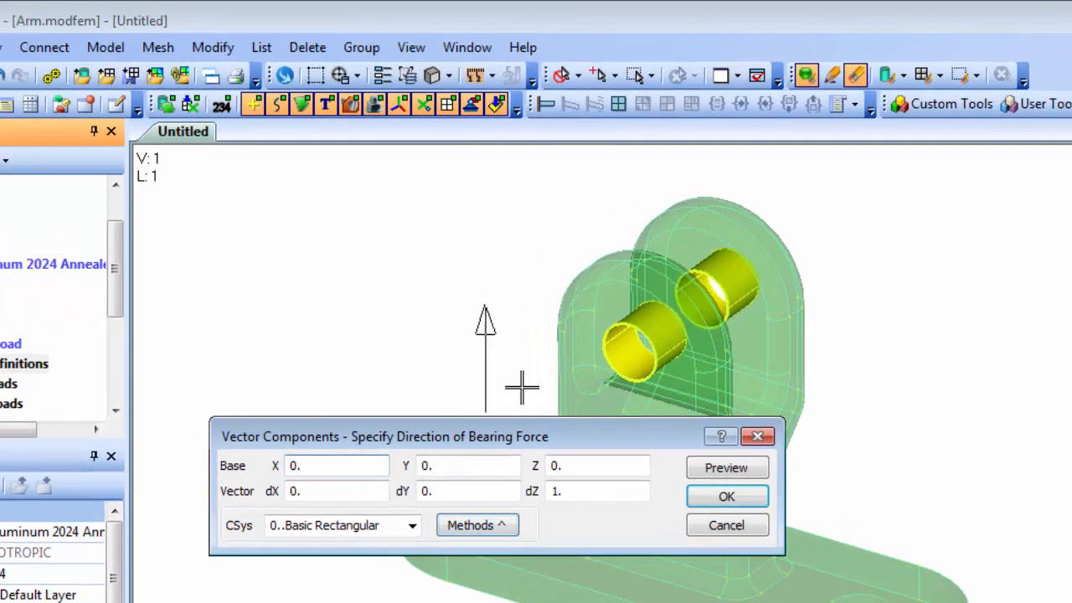
left_click(628, 325)
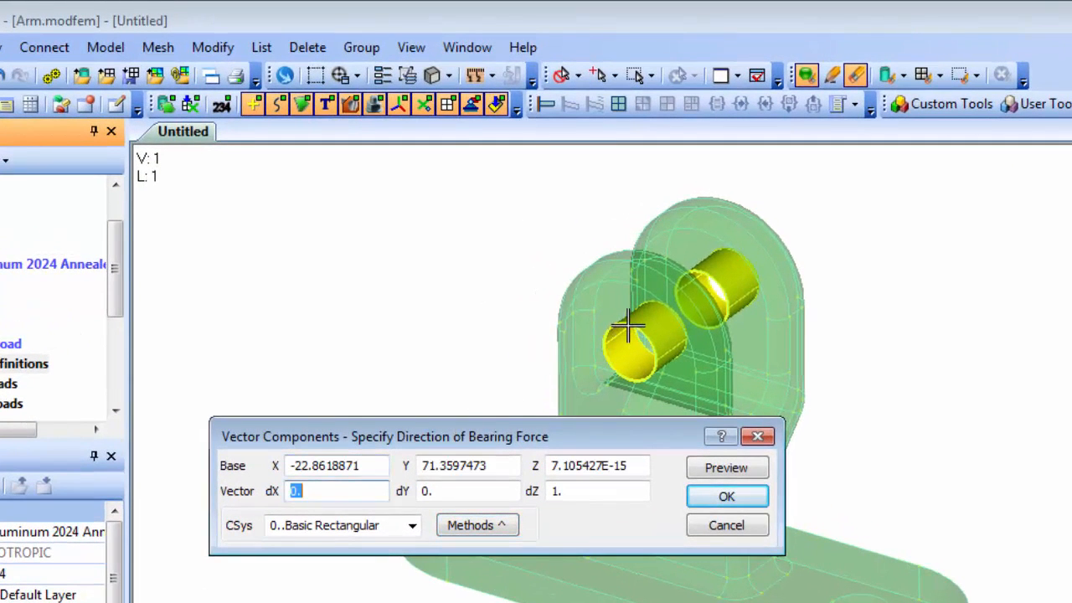
Set the bearing force vector to dX 0.5, dY -0.25 and dZ -1, preview it on the model, and accept it.
left_click(335, 491)
type("5")
key("Tab")
type("-")
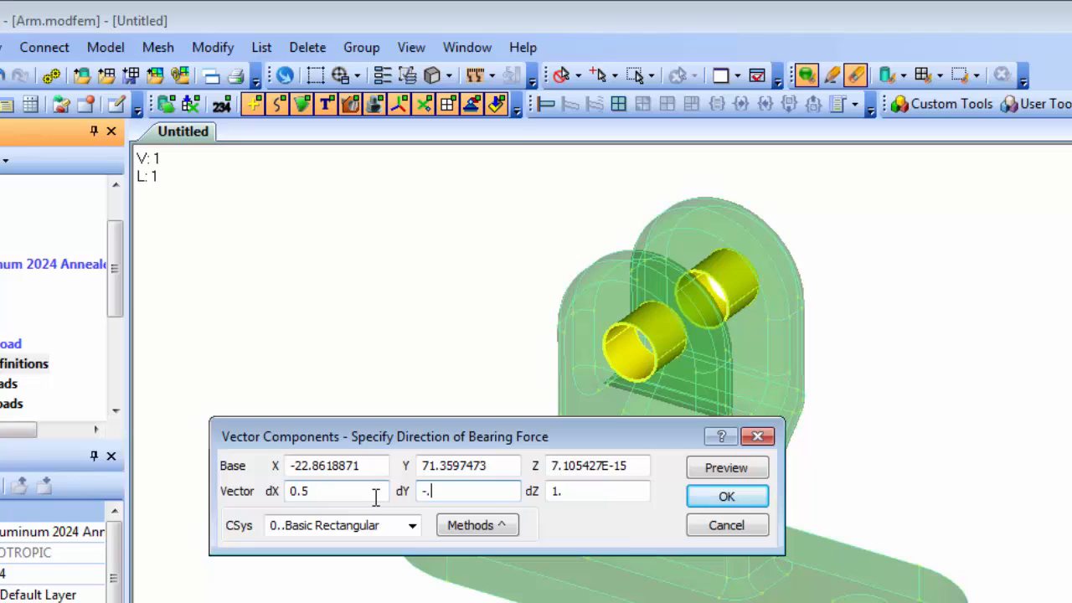
type(".25")
left_click(554, 492)
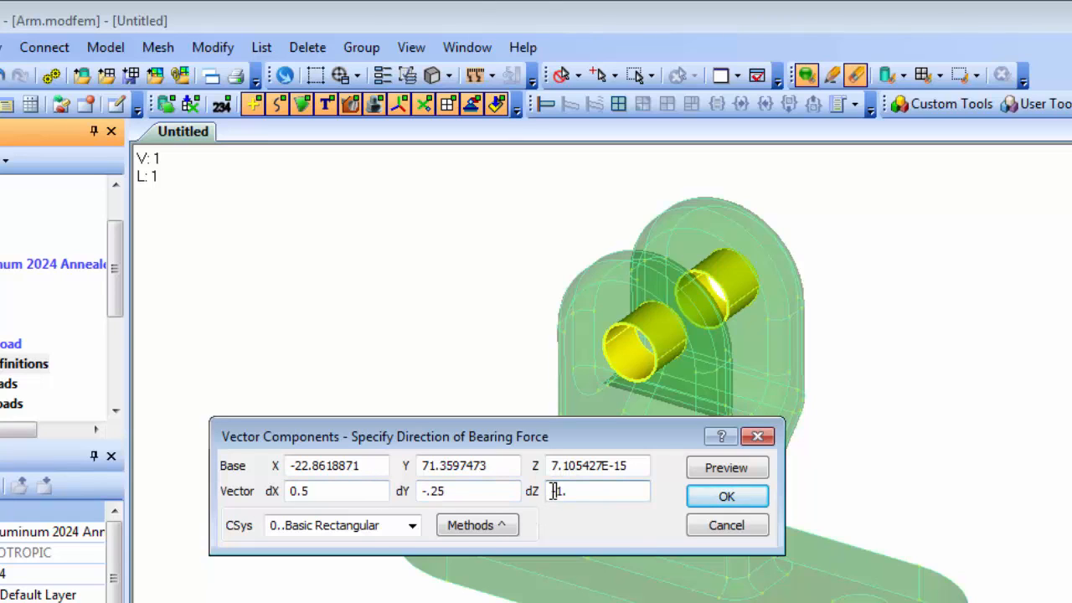
left_click(727, 469)
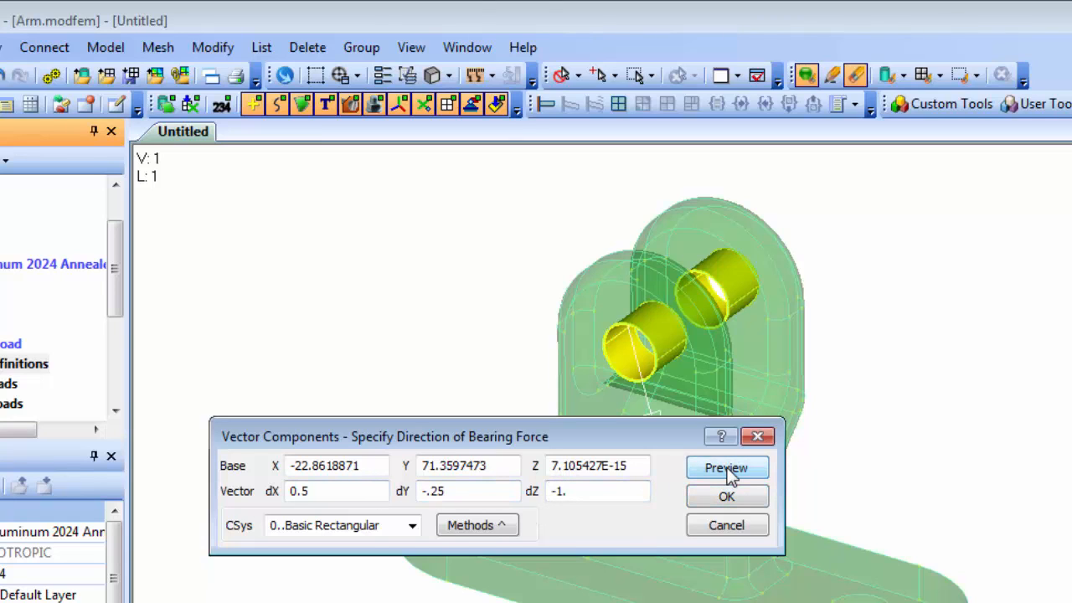
left_click_drag(673, 443, 643, 470)
left_click(698, 501)
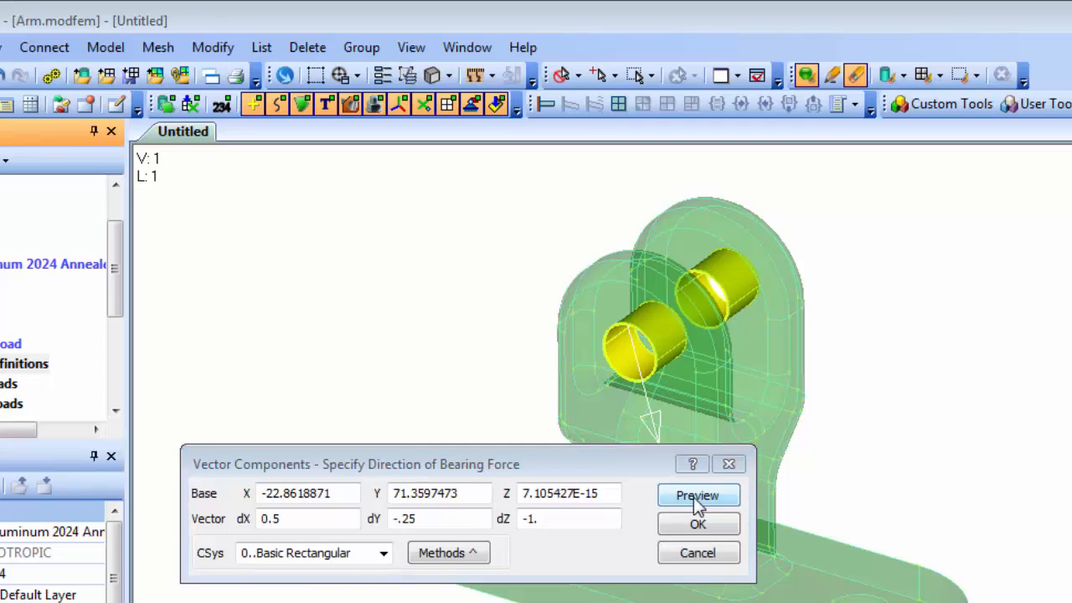
left_click(698, 523)
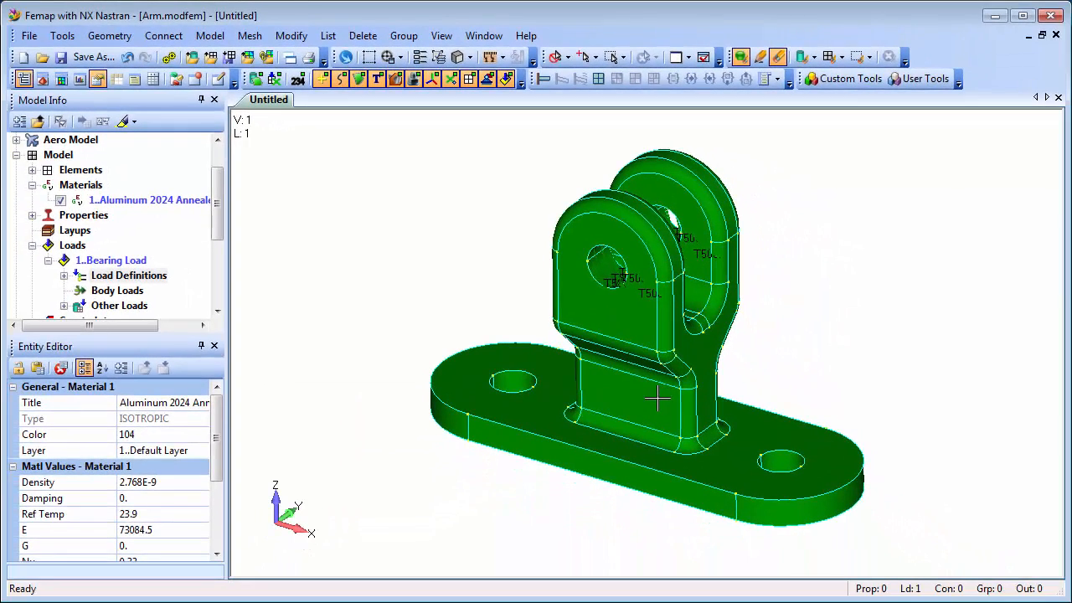
Highlight the 500 N Bearing Load definition on the model to check its loaded surfaces, and turn the highlighting off.
left_click(64, 275)
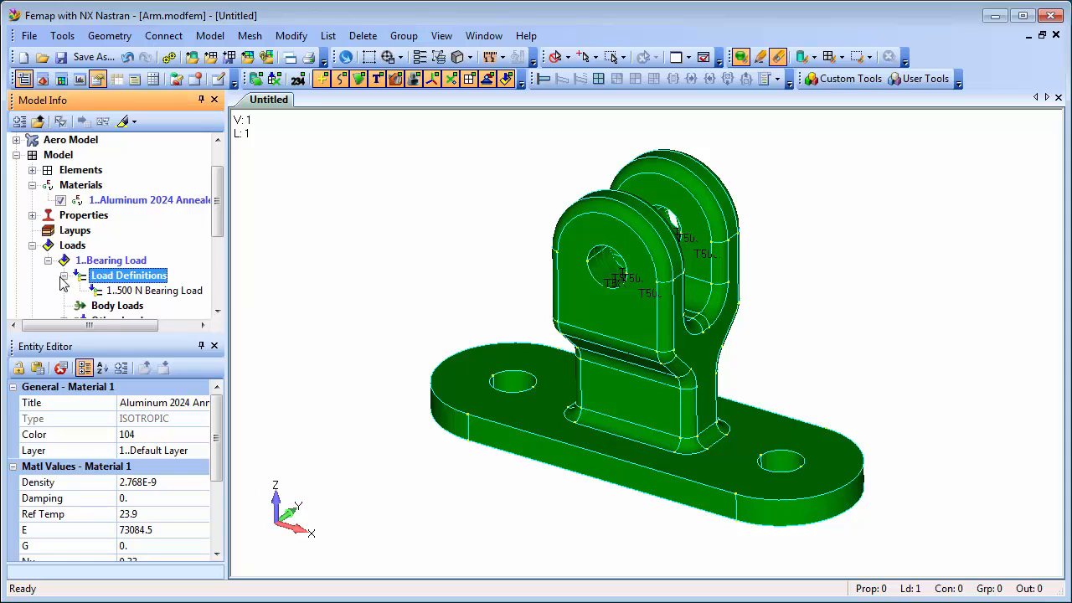
left_click(164, 291)
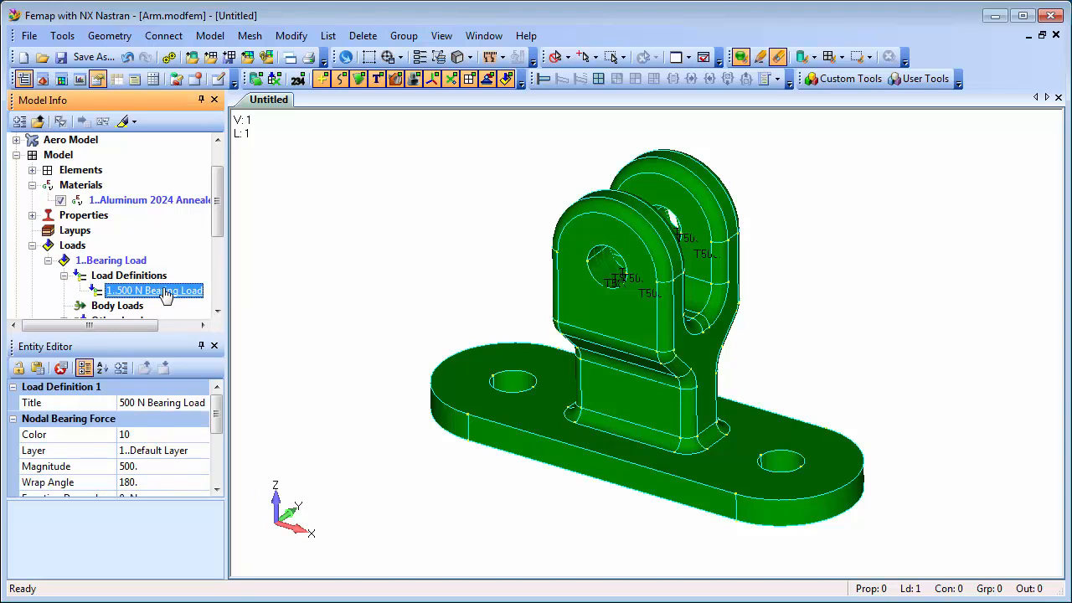
left_click(124, 122)
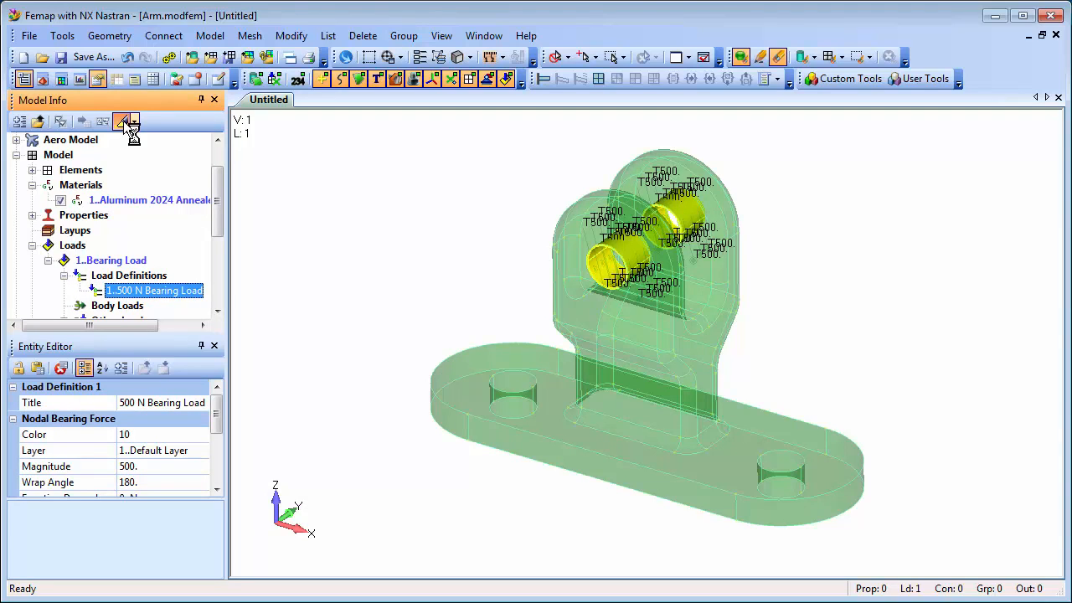
left_click(124, 122)
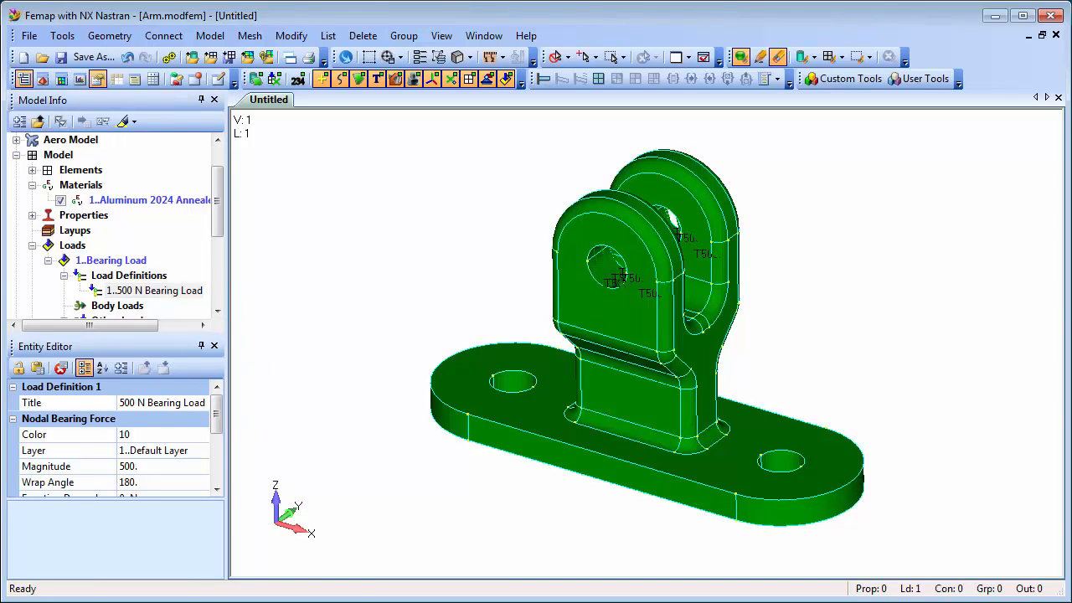
Create a standard constraint set titled "Pinned Constraints".
left_click_drag(214, 228, 216, 269)
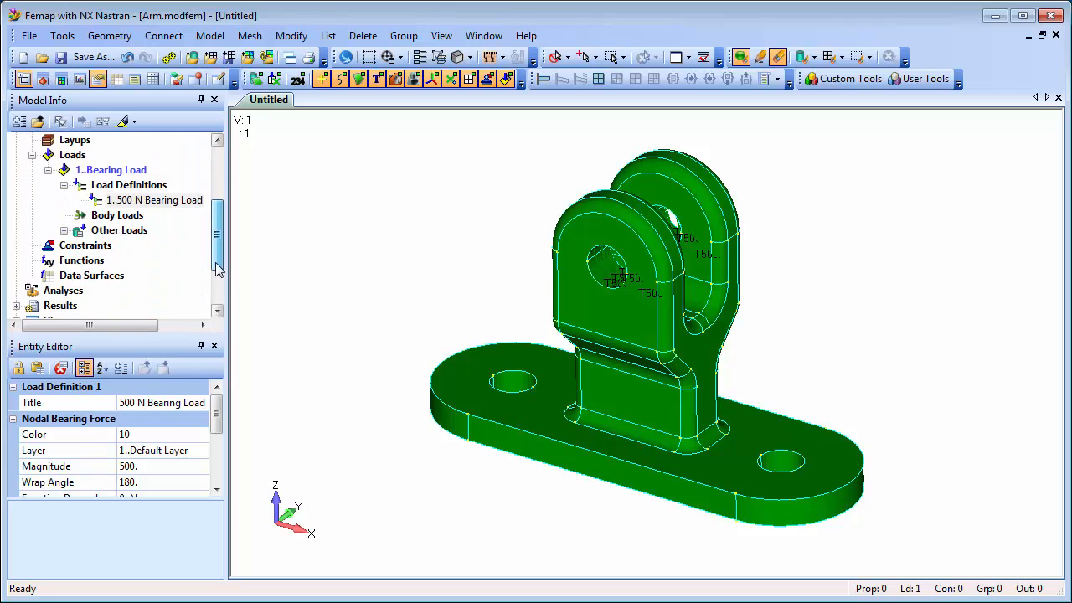
right_click(82, 251)
left_click(135, 256)
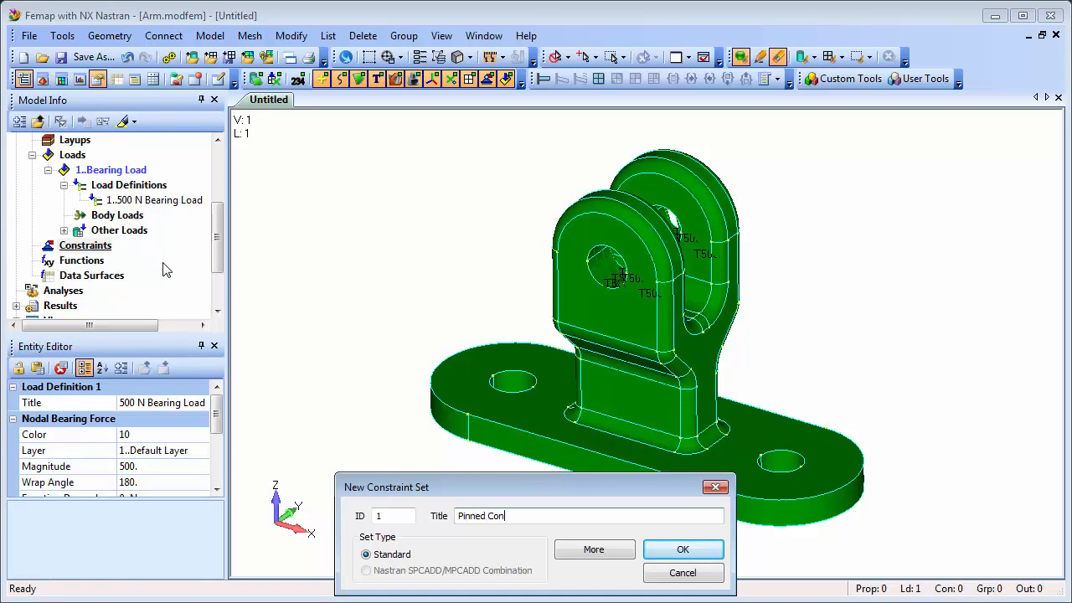
left_click(678, 549)
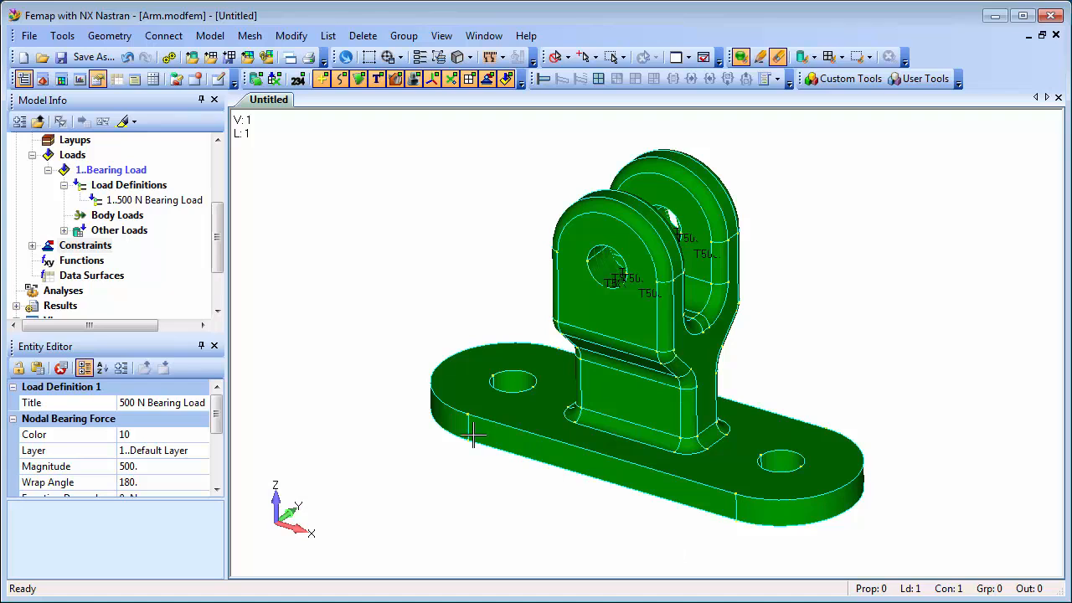
Apply a Pinned - No Translation surface constraint to the four inner surfaces of the two base plate holes in the Pinned Constraints set.
left_click(33, 247)
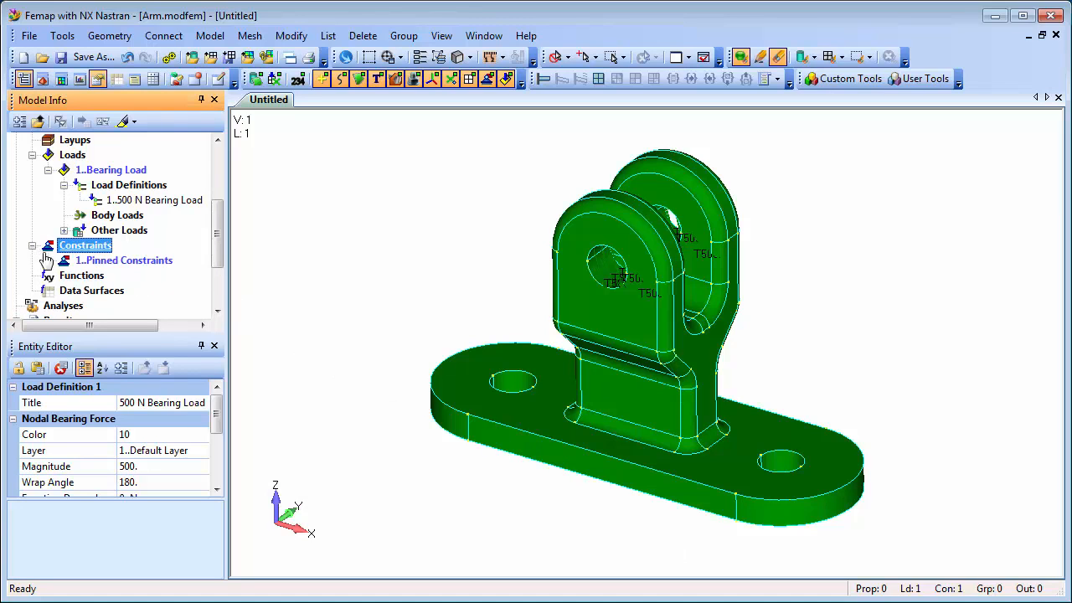
left_click(49, 260)
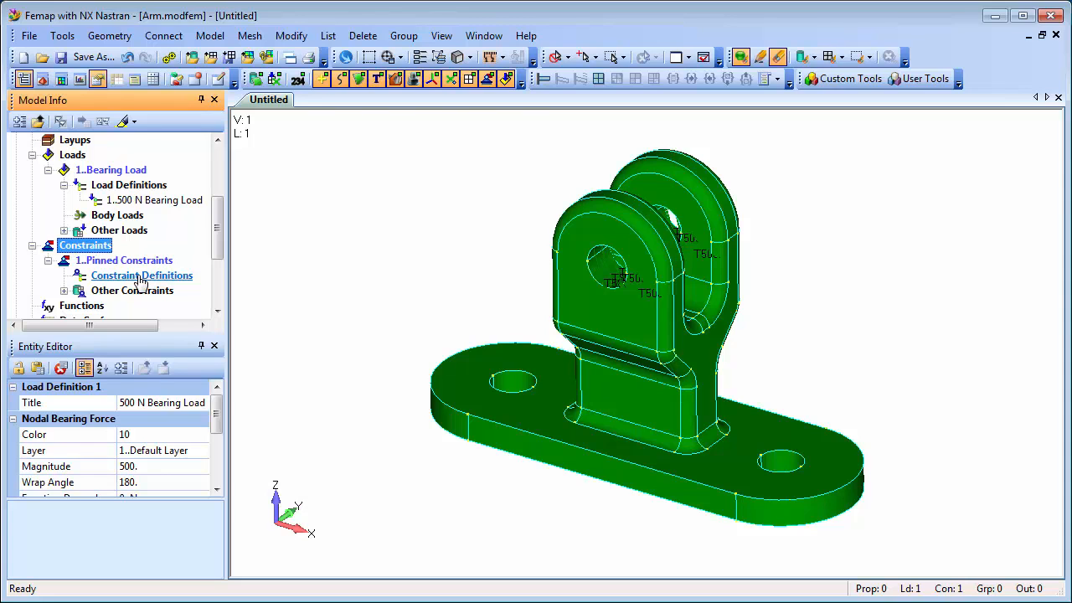
right_click(140, 280)
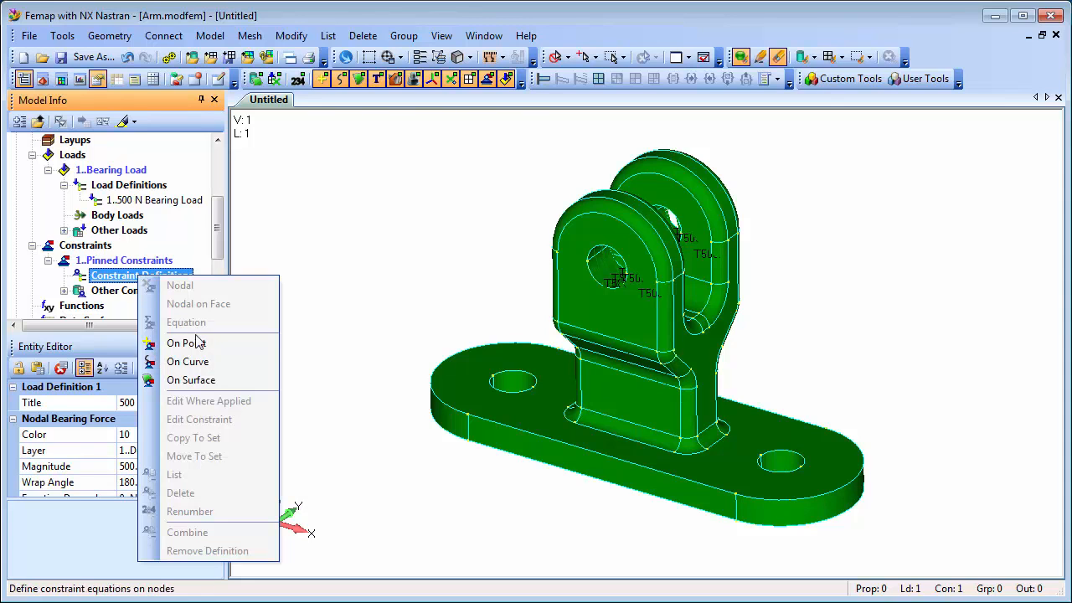
left_click(191, 380)
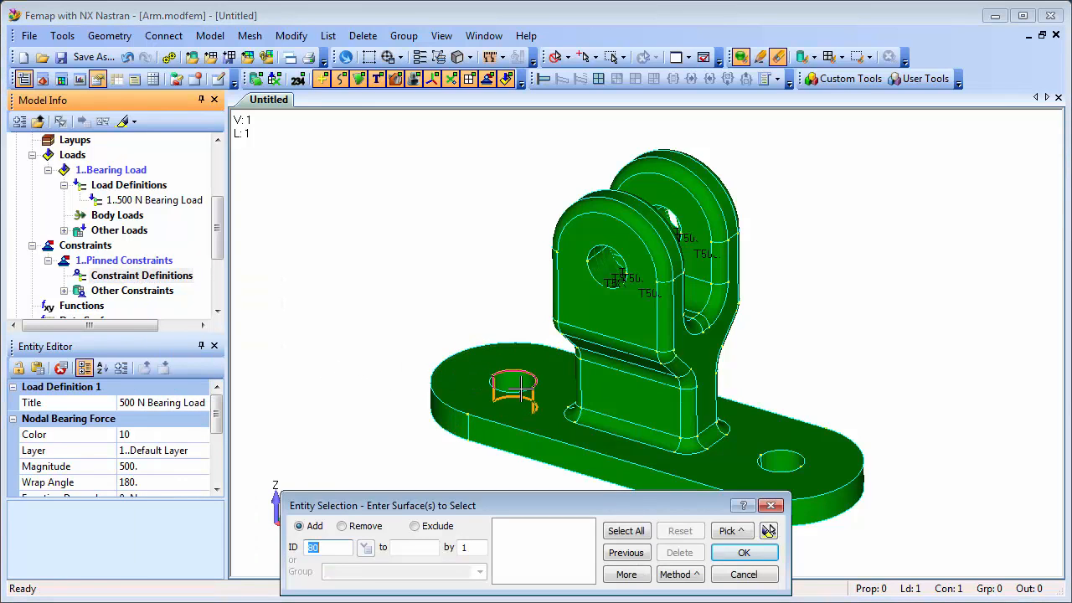
left_click(521, 387)
left_click(513, 397)
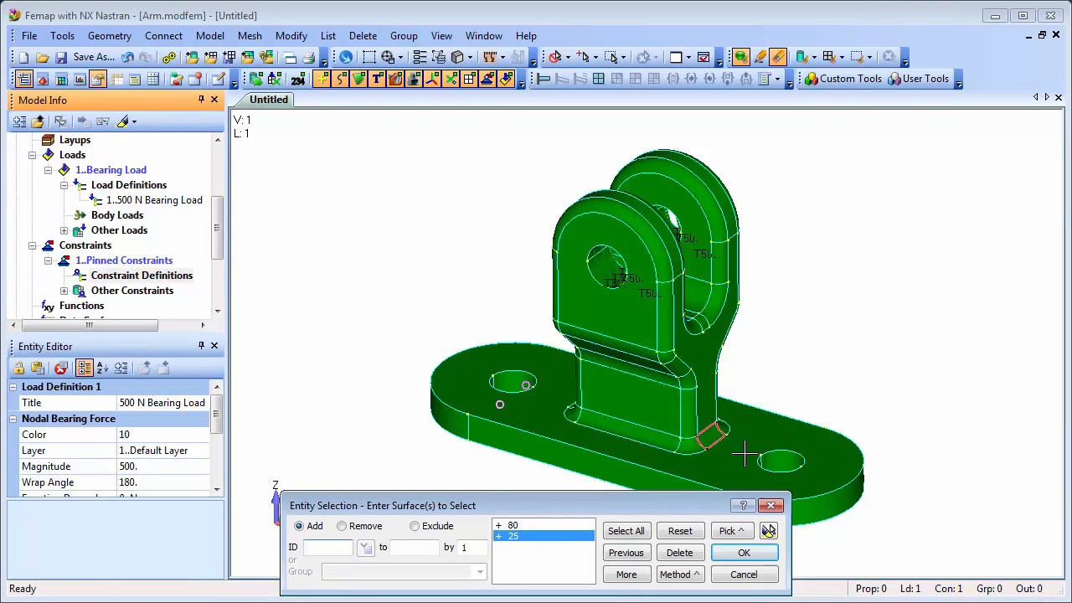
left_click(785, 460)
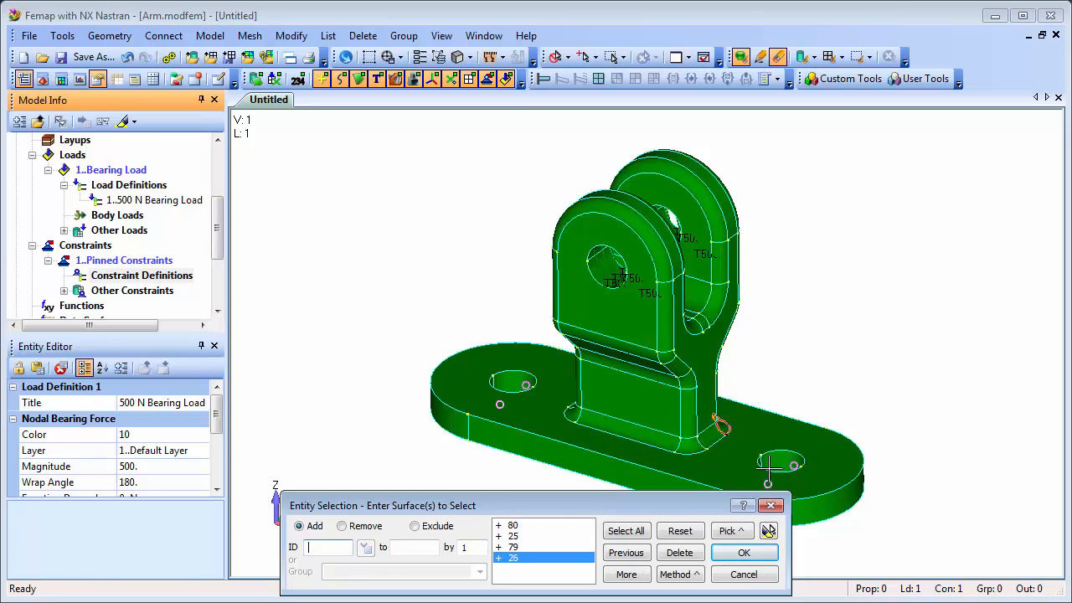
left_click(769, 531)
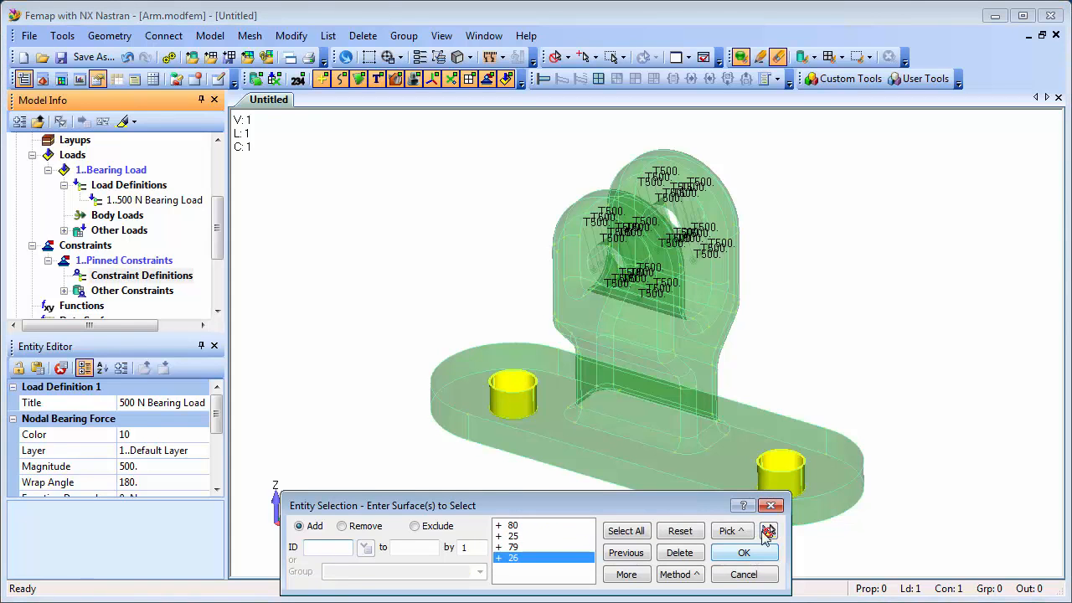
left_click(744, 553)
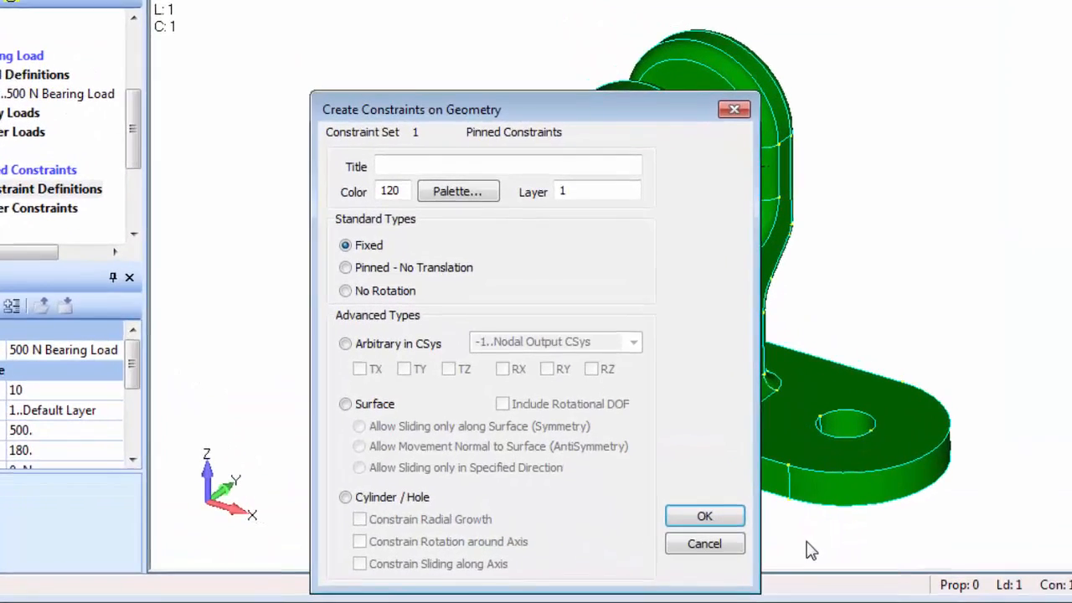
left_click(334, 246)
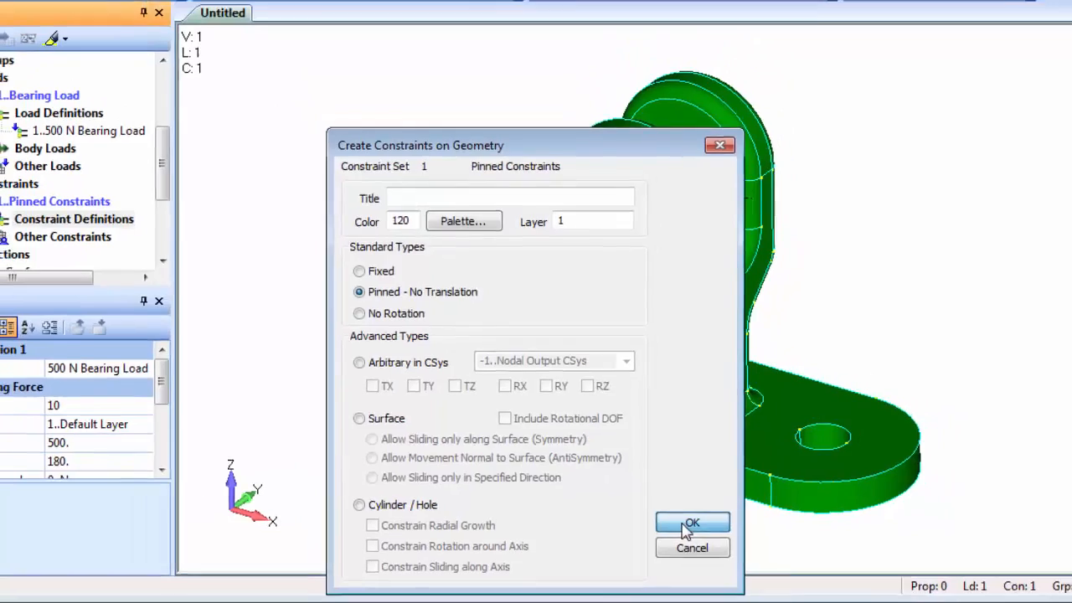
left_click(689, 524)
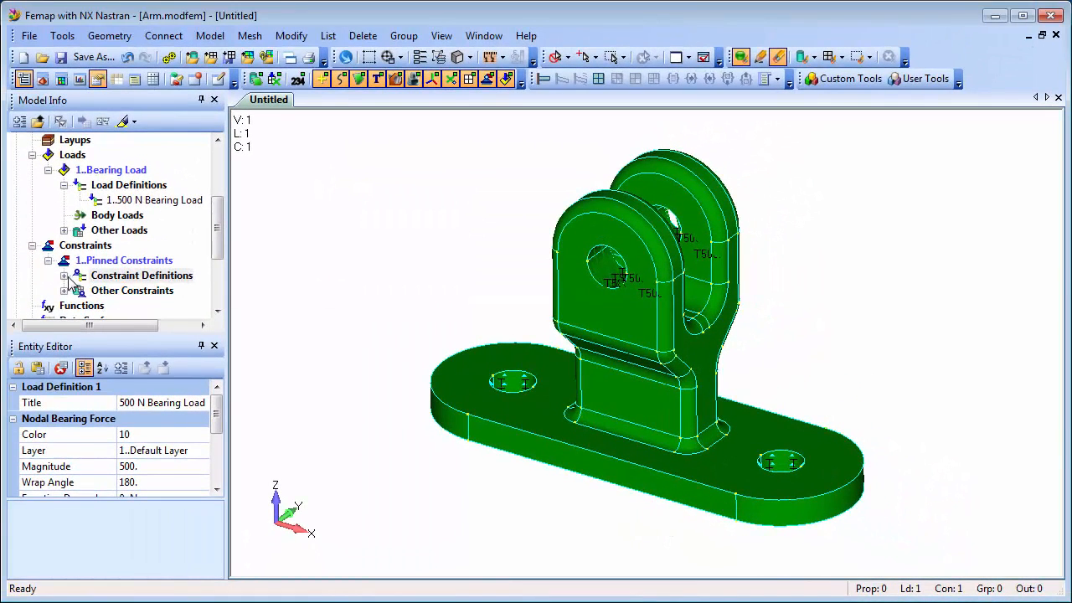
Highlight the new surface constraint definition on the model to check the constrained holes, and turn the highlighting off.
left_click(64, 276)
left_click(155, 292)
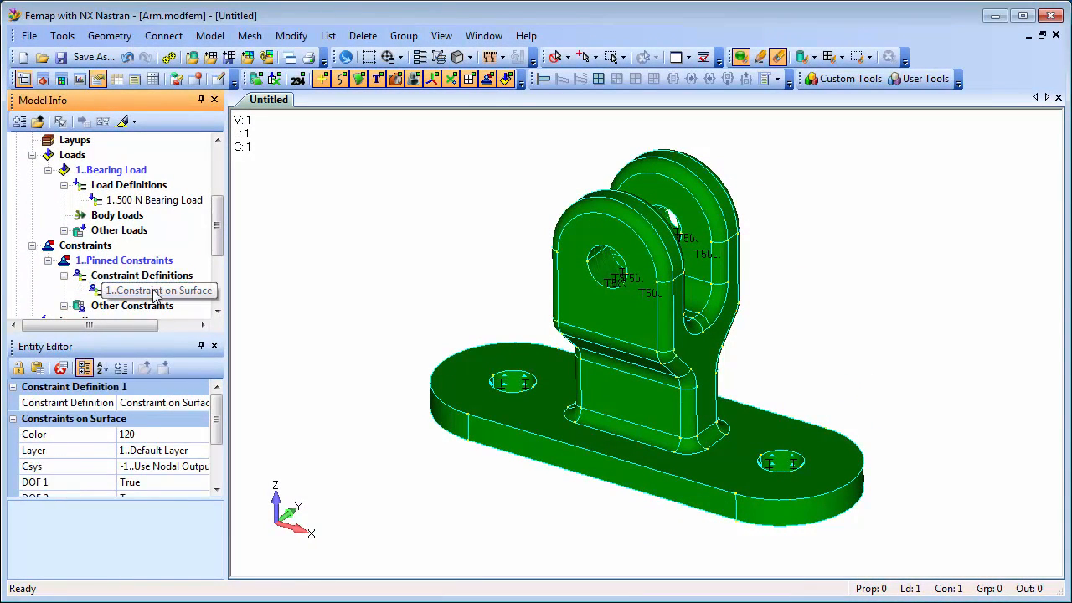
left_click(123, 122)
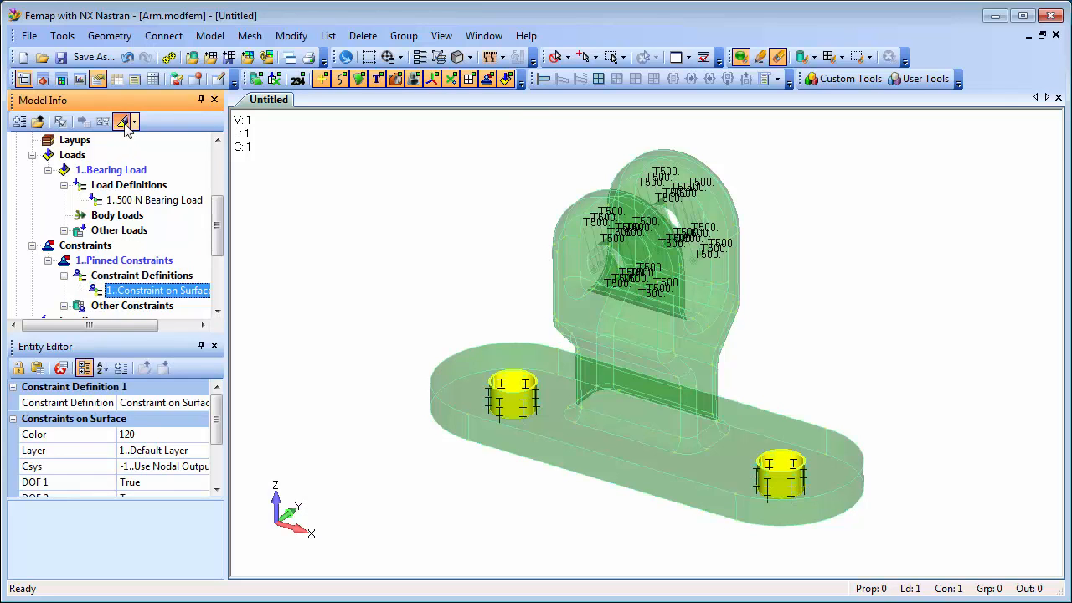
left_click(123, 122)
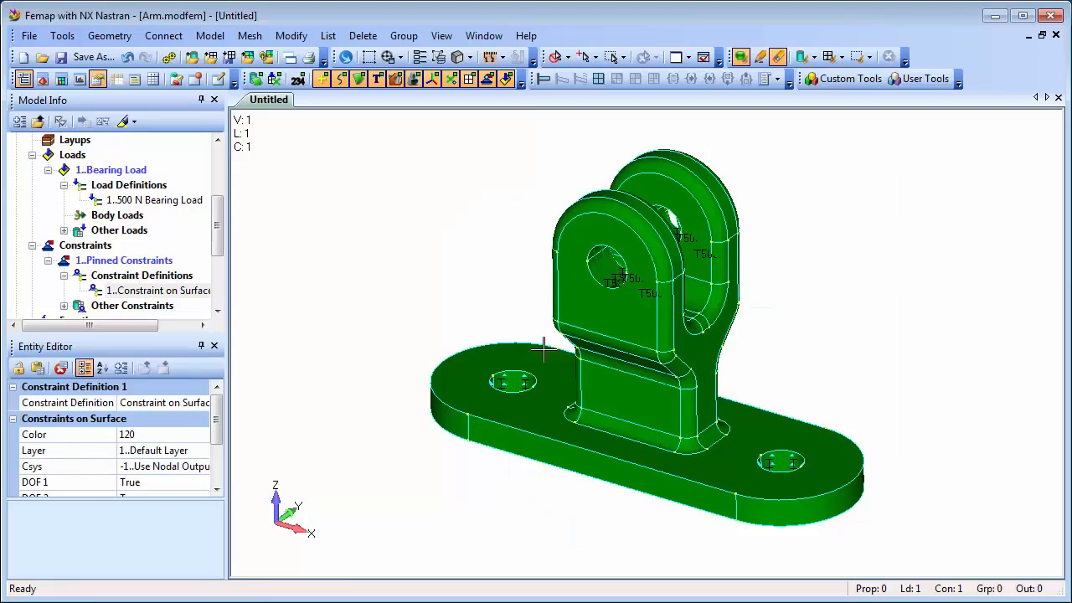
Browse the featured demos on the Femap website's Femap Videos page in the web browser, and return to the Femap model.
left_click(522, 34)
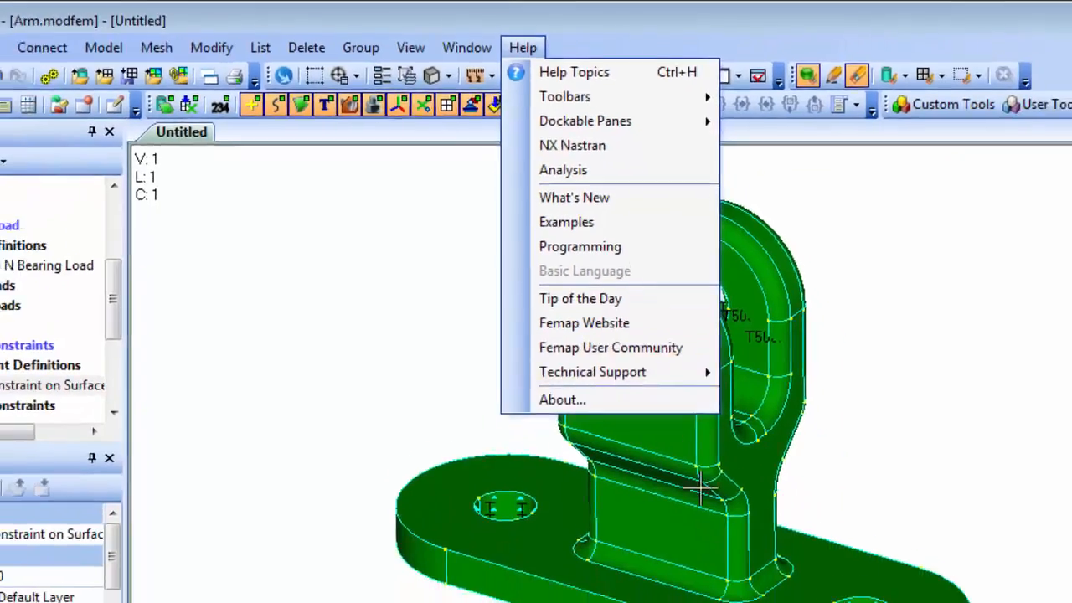
left_click(741, 427)
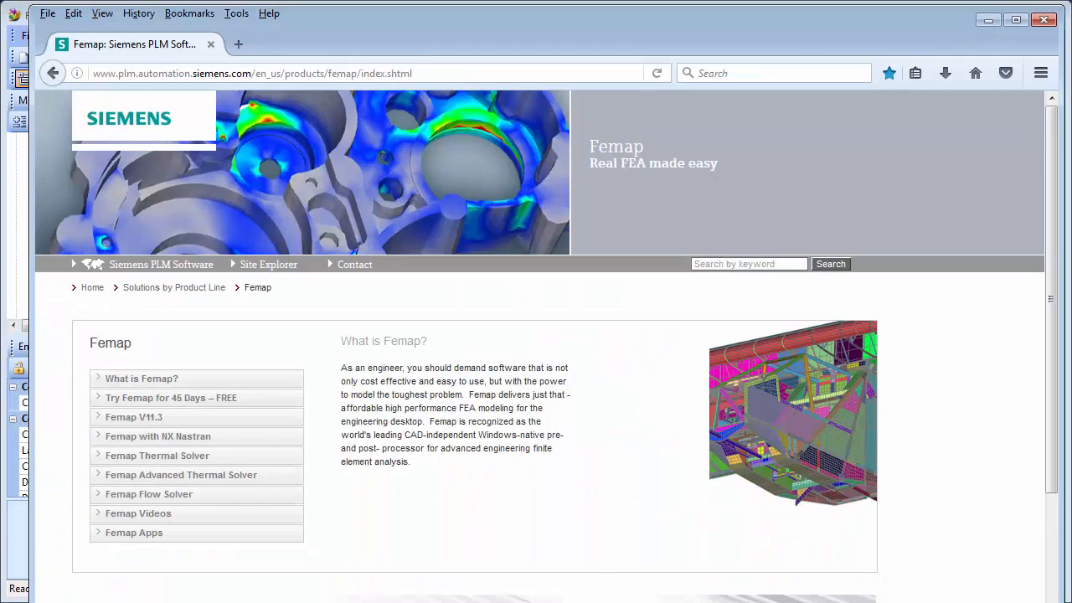
left_click(143, 519)
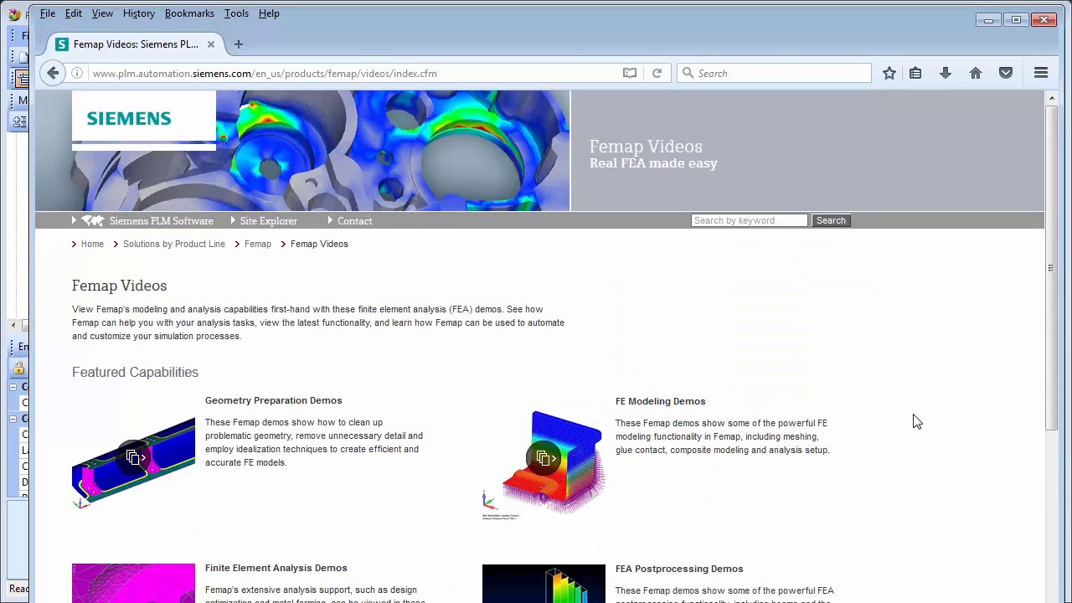
scroll(926, 435, "down", 2)
scroll(926, 435, "down", 3)
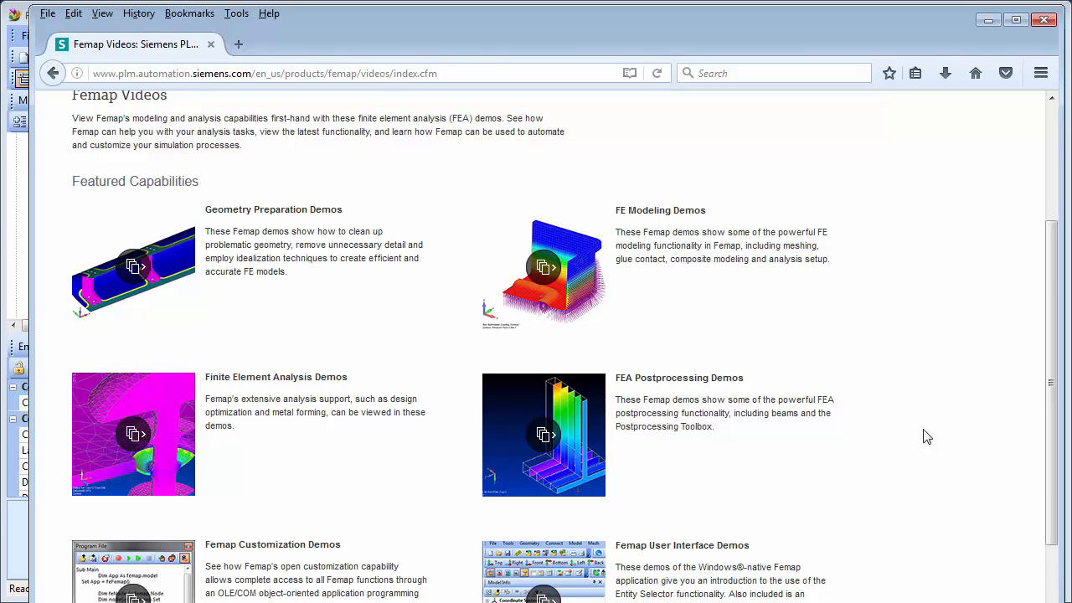
left_click(988, 19)
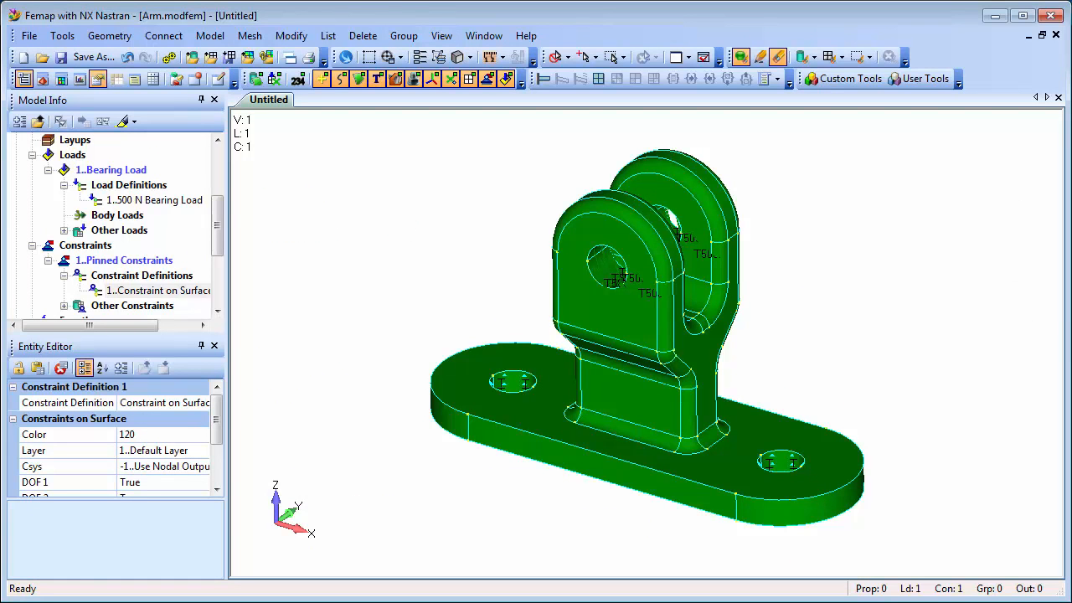